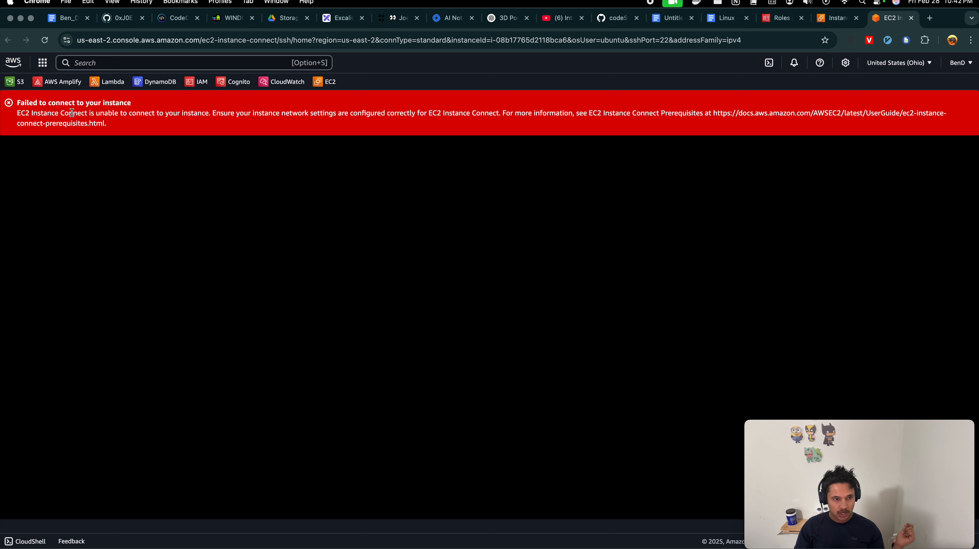
# Read the EC2 Instance Connect failure message, including its network settings advice and the prerequisites link
pyautogui.moveTo(72, 113); pyautogui.dragTo(127, 113)
pyautogui.click(179, 115)
pyautogui.moveTo(224, 113); pyautogui.dragTo(327, 119)
pyautogui.click(327, 119)
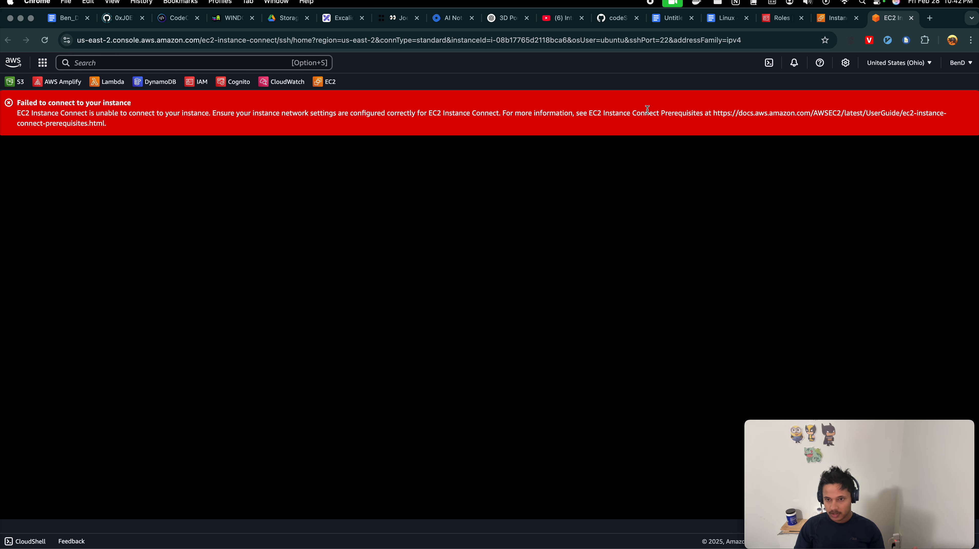
pyautogui.click(720, 112)
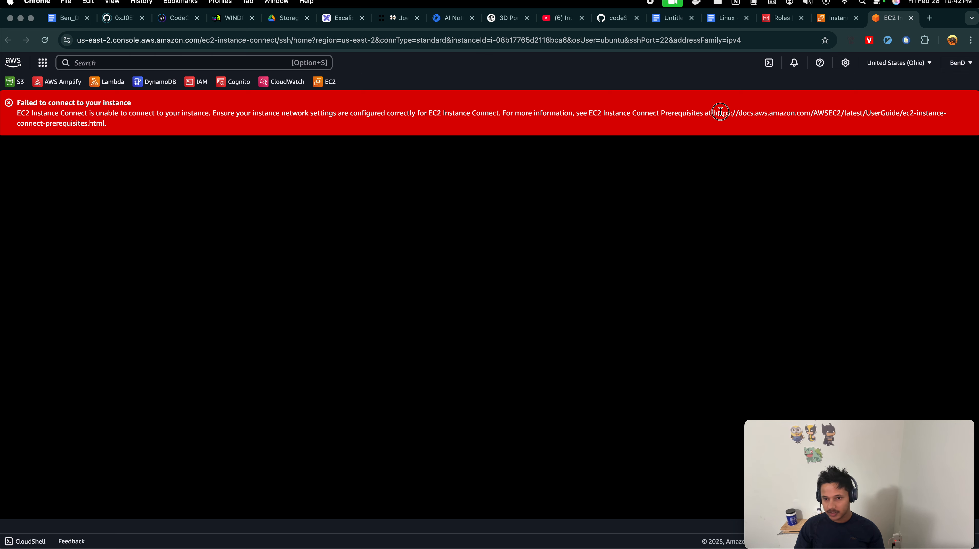
pyautogui.moveTo(720, 112); pyautogui.dragTo(782, 125)
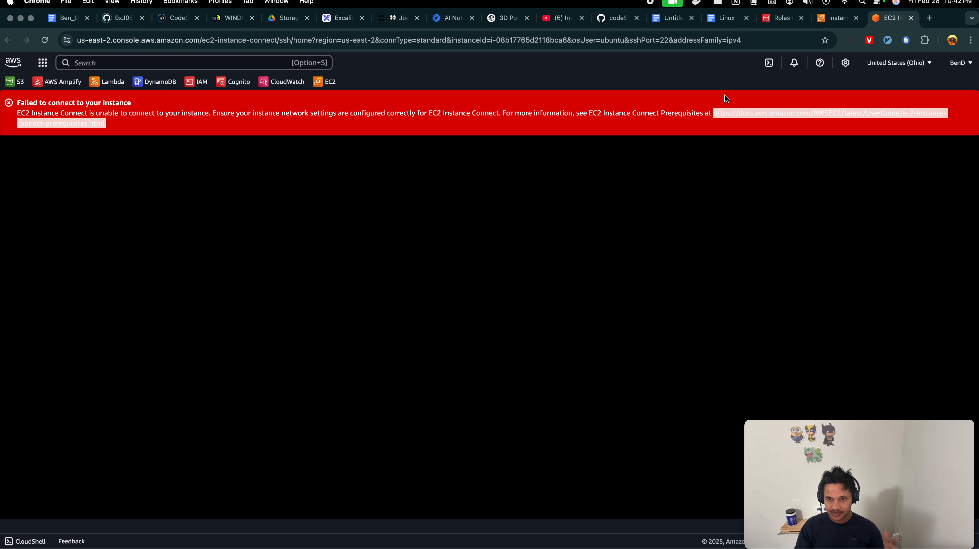
pyautogui.click(698, 177)
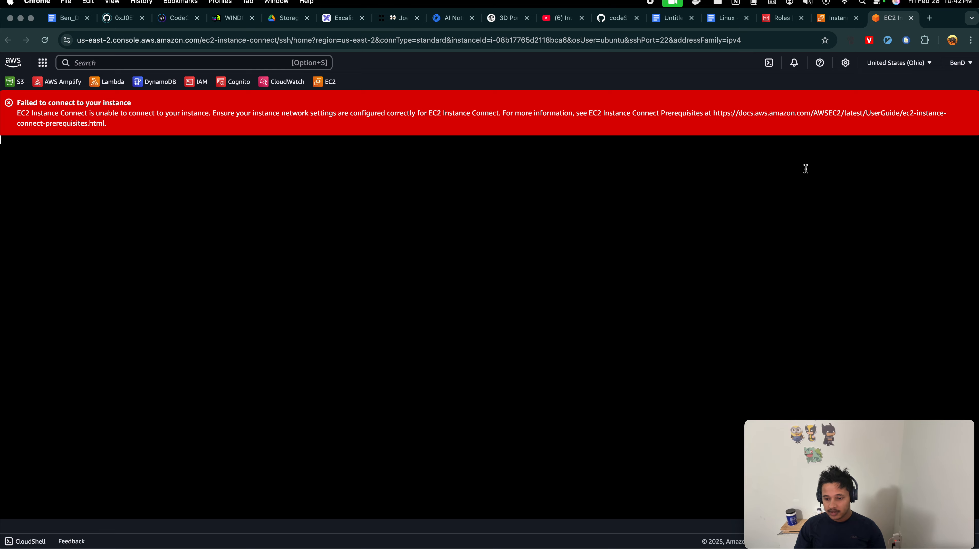
# Go back to the EC2 Instances list and refresh it to check the instances' current state
pyautogui.click(844, 24)
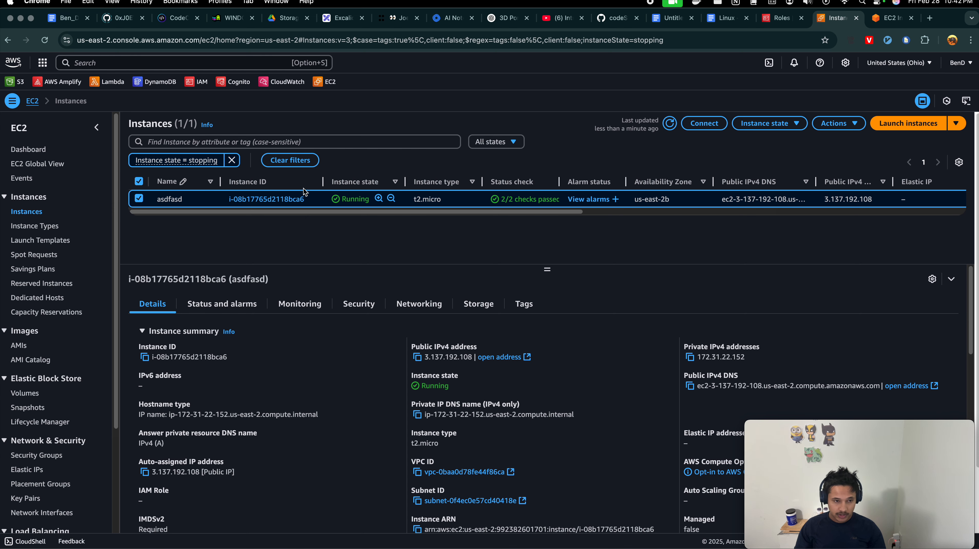
pyautogui.click(45, 41)
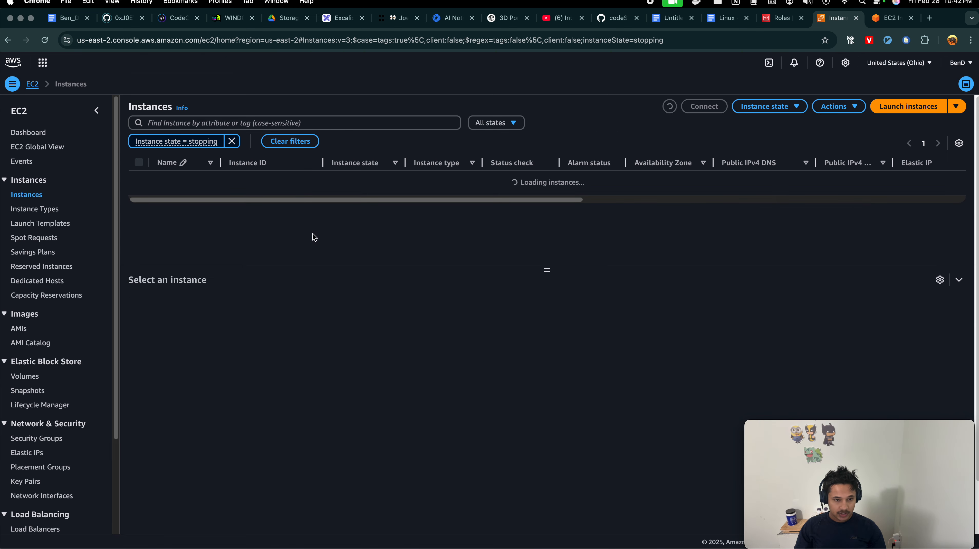
pyautogui.click(669, 123)
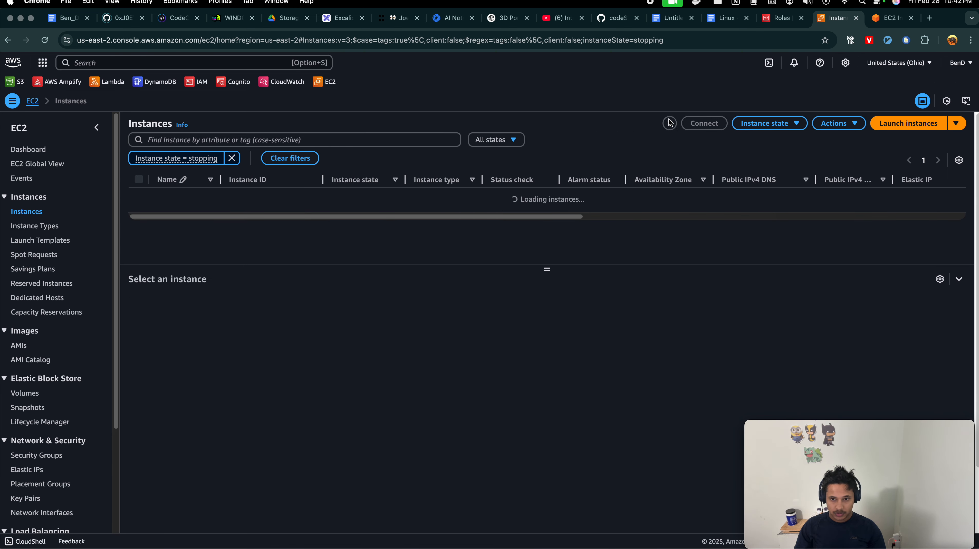
pyautogui.click(669, 123)
pyautogui.click(669, 123)
pyautogui.click(44, 40)
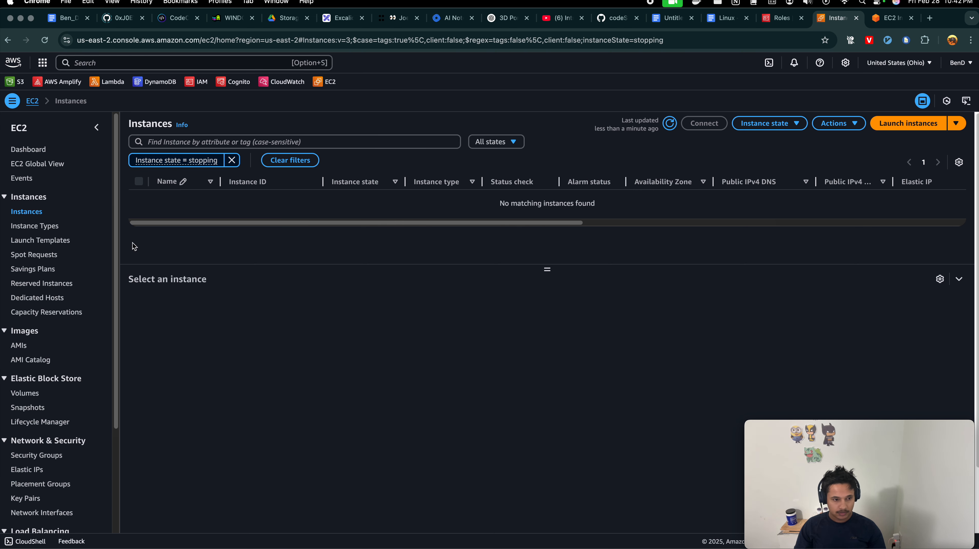
# Reopen the Instances list without the stopping-state filter and review all instances
pyautogui.click(29, 198)
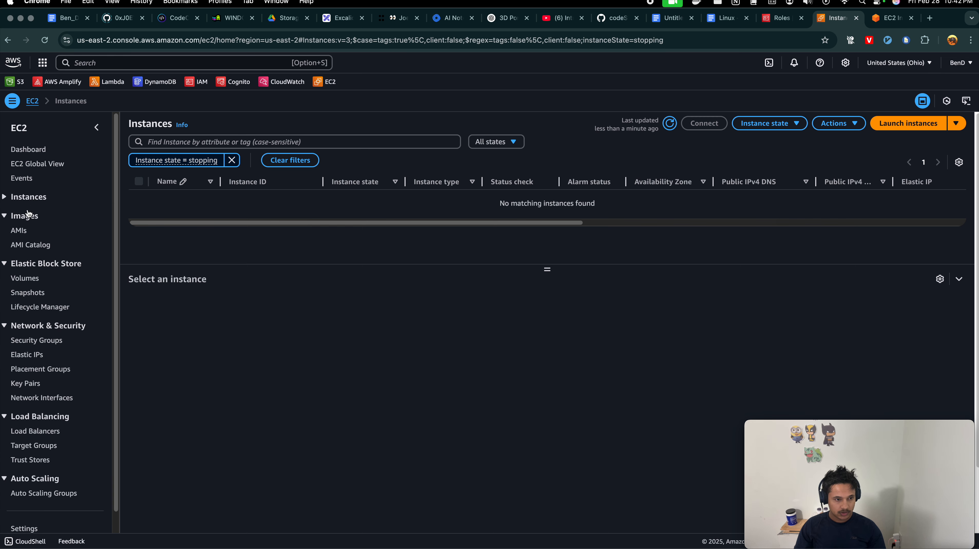
pyautogui.click(28, 213)
pyautogui.click(29, 199)
pyautogui.click(26, 213)
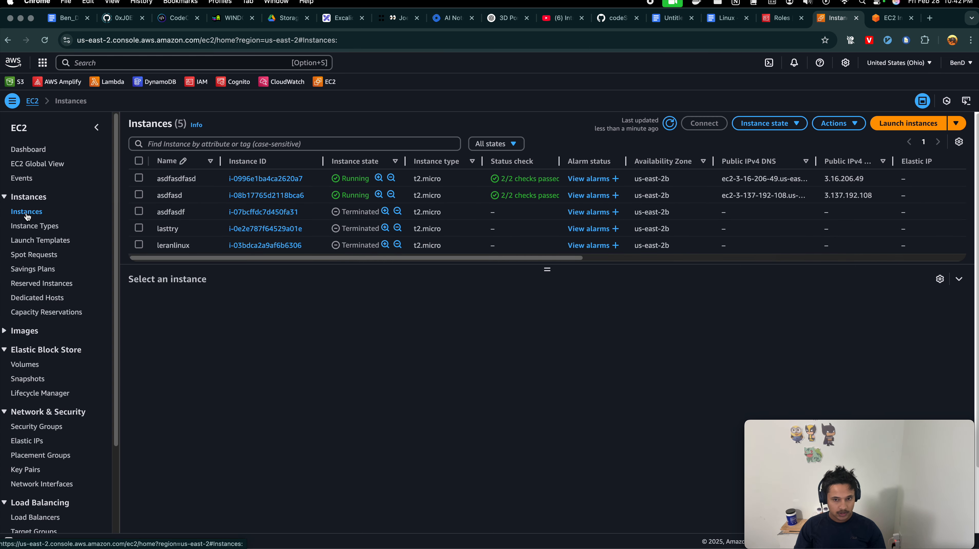
pyautogui.scroll(-1, 352, 228)
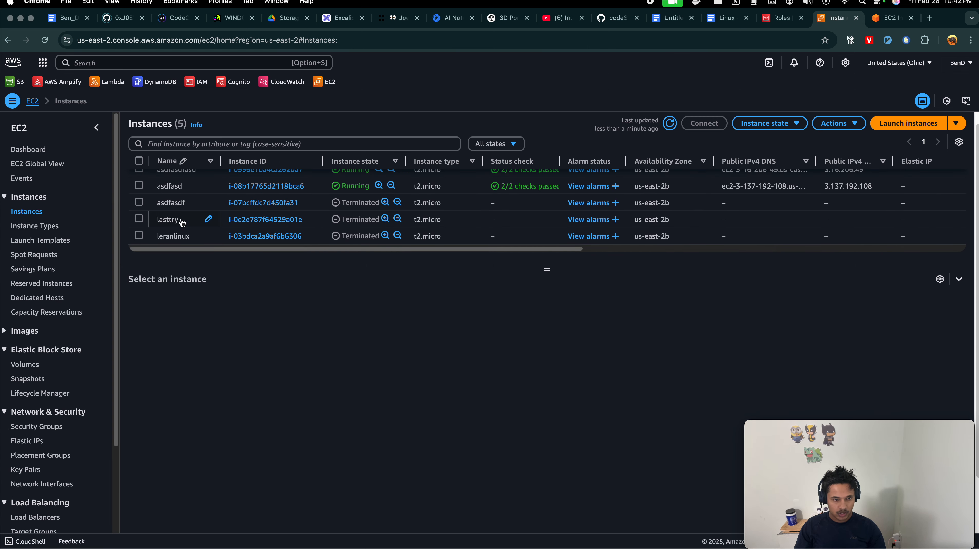
pyautogui.scroll(-1, 183, 191)
pyautogui.scroll(1, 183, 191)
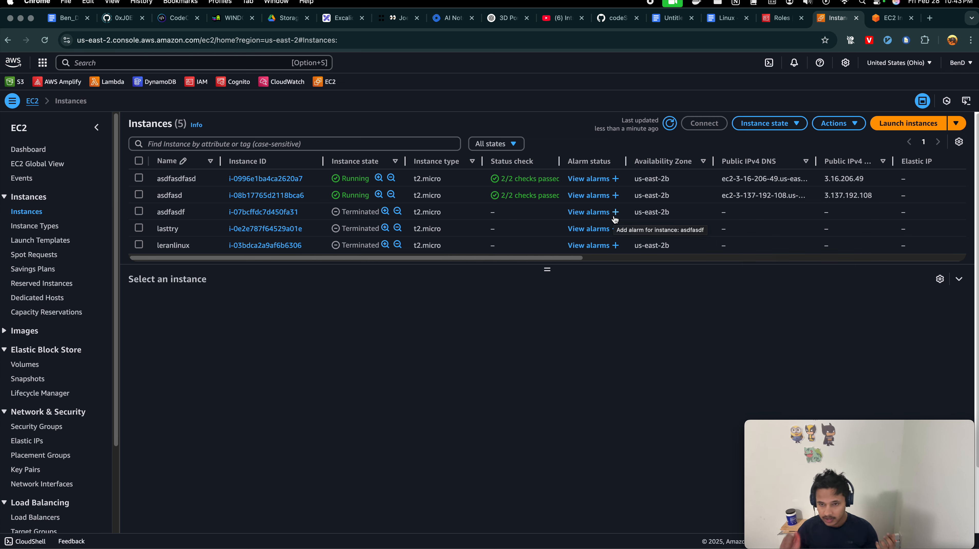
# Revisit the Linux course video and the failed connection page, and return to the list of EC2 instances
pyautogui.click(558, 18)
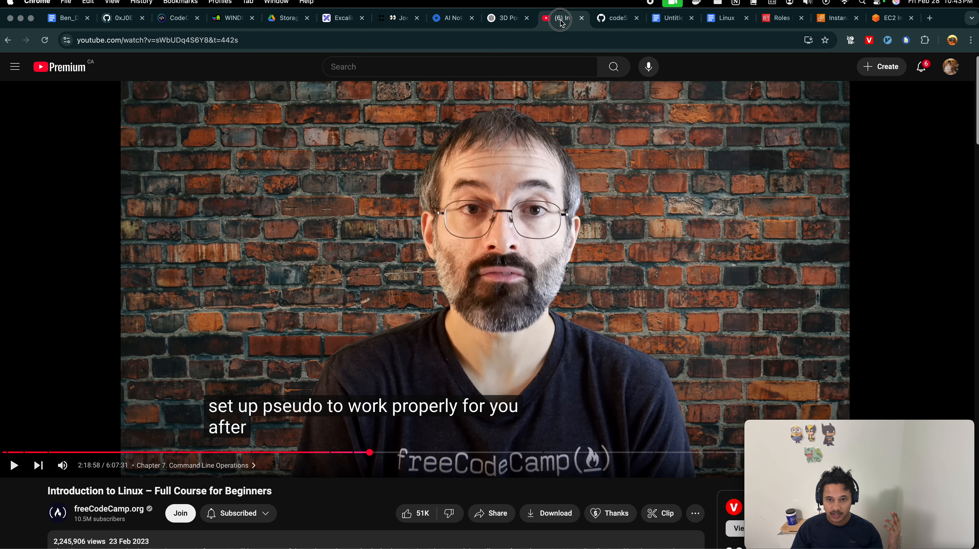
pyautogui.click(875, 19)
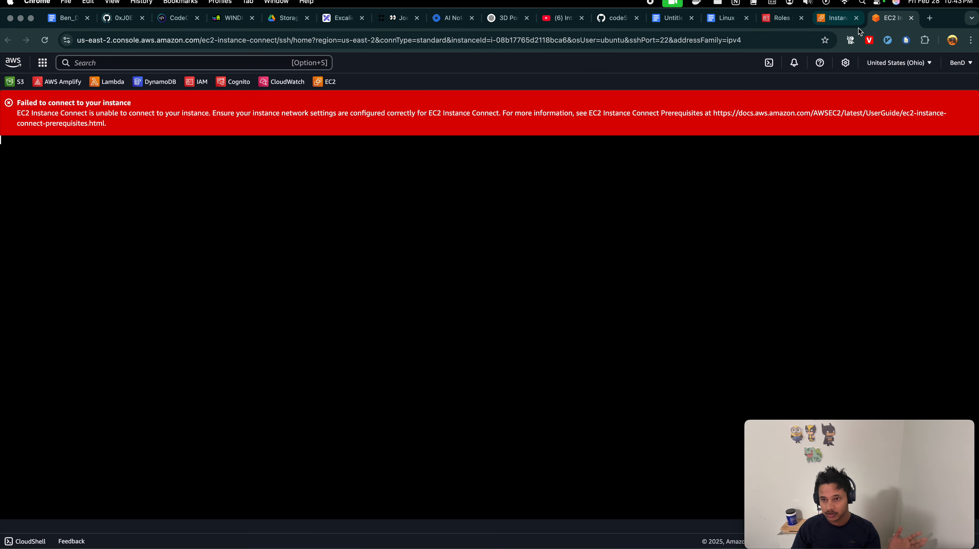
pyautogui.click(832, 21)
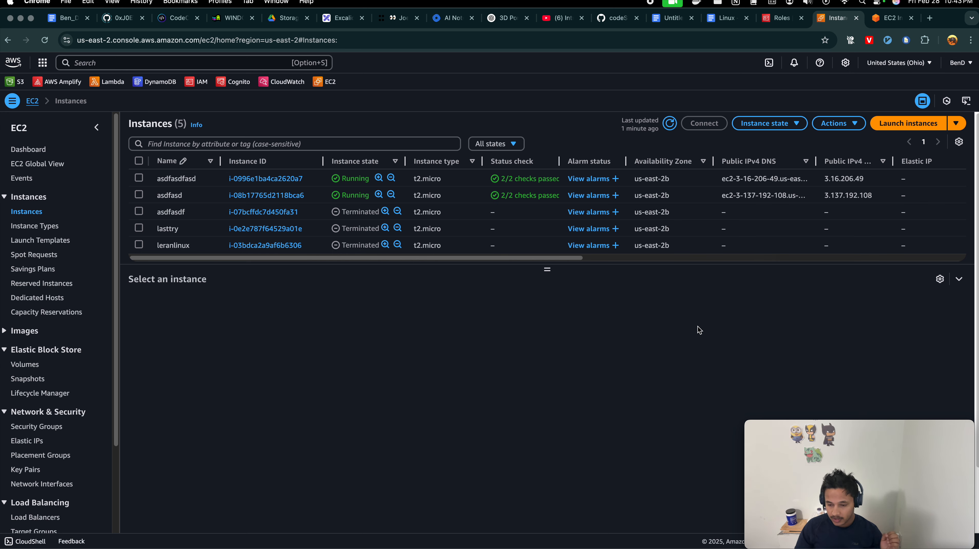
pyautogui.hscroll(3, 665, 230)
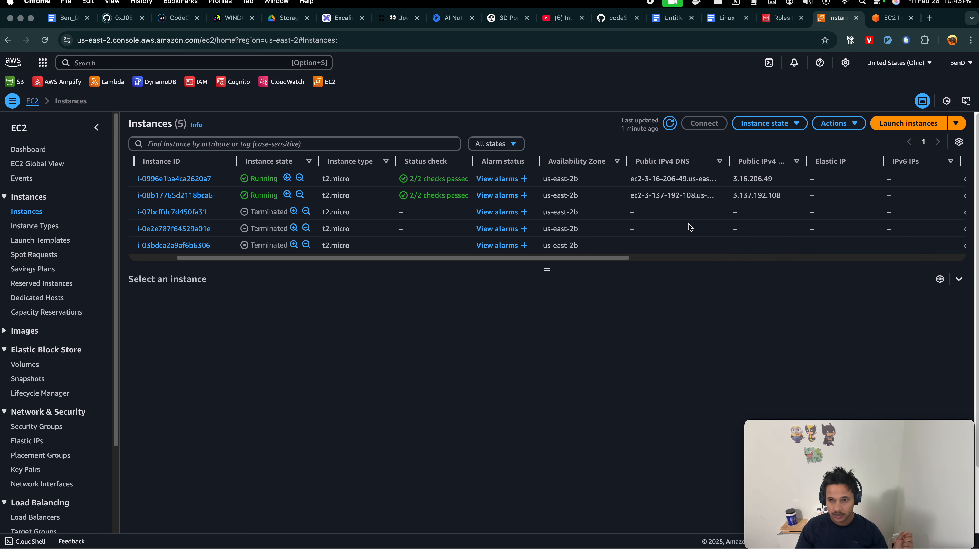
pyautogui.hscroll(-3, 690, 227)
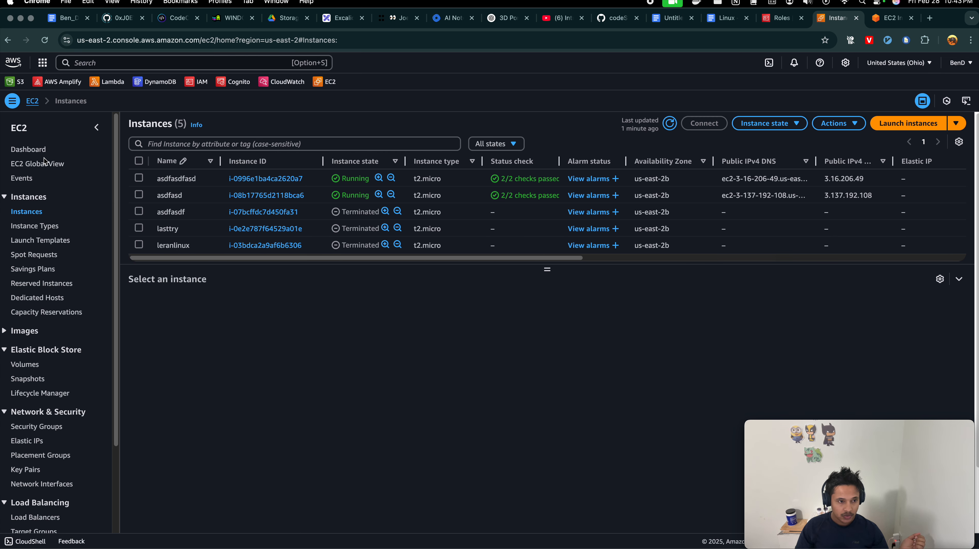
# Look at the EC2 home page and its Instances list, and return to the home page
pyautogui.click(325, 83)
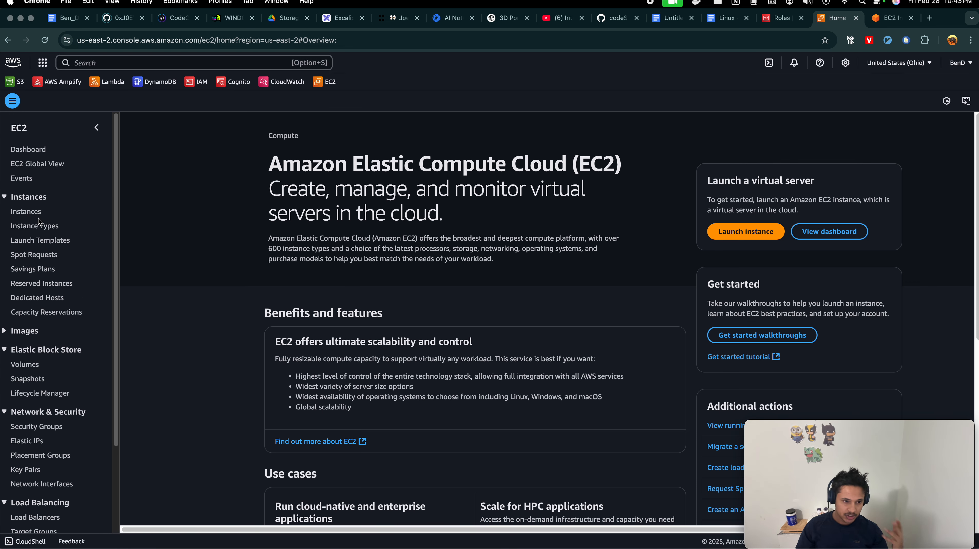
pyautogui.click(38, 218)
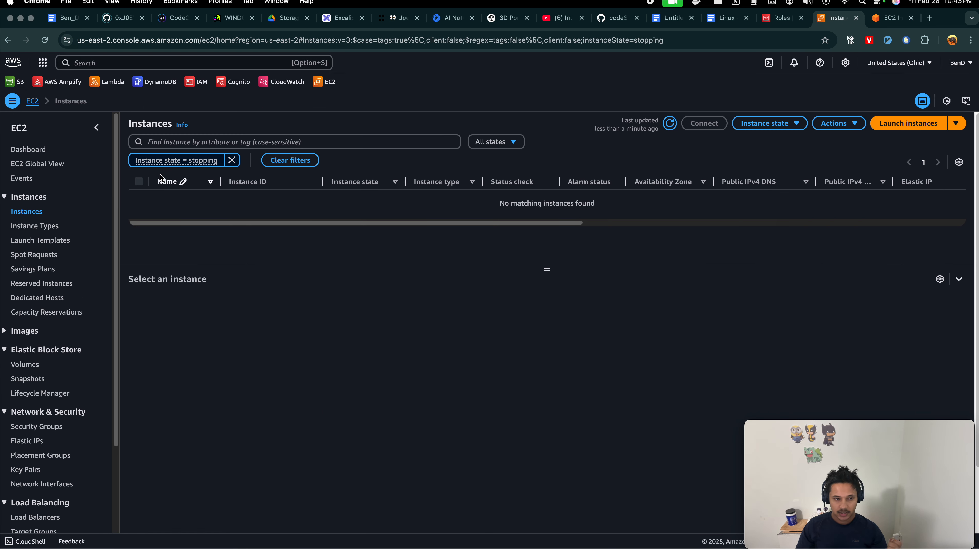
pyautogui.click(36, 197)
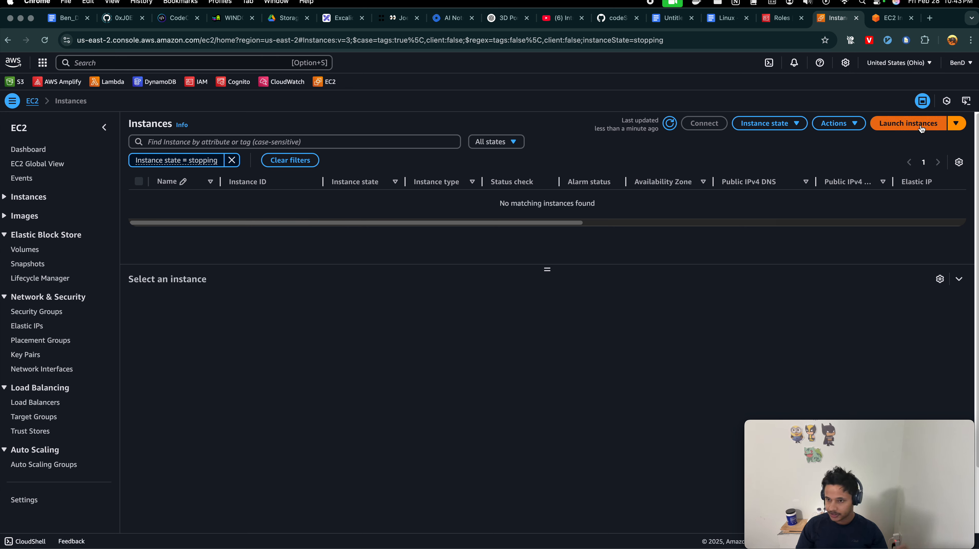
pyautogui.click(318, 82)
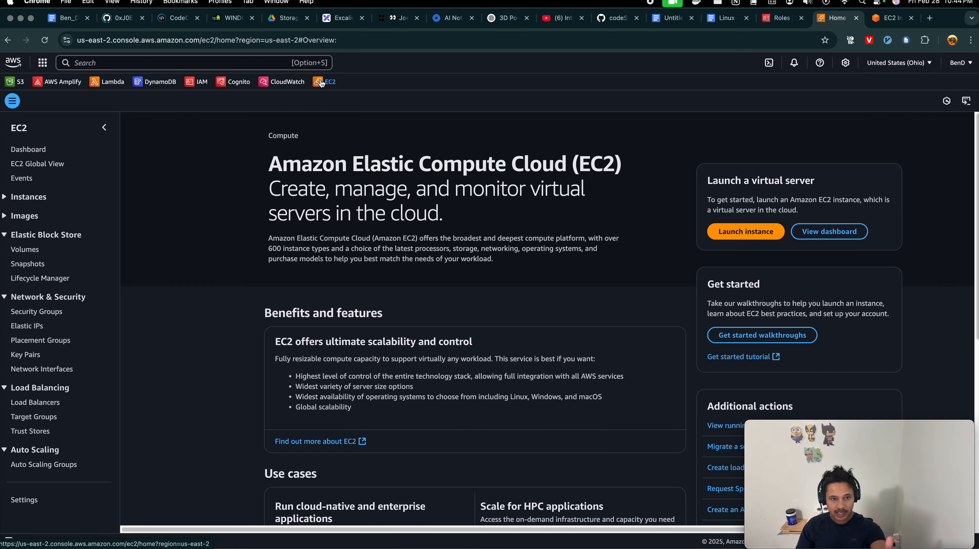
# Search the AWS services for ec2 and open the EC2 home page
pyautogui.click(241, 61)
pyautogui.write('e')
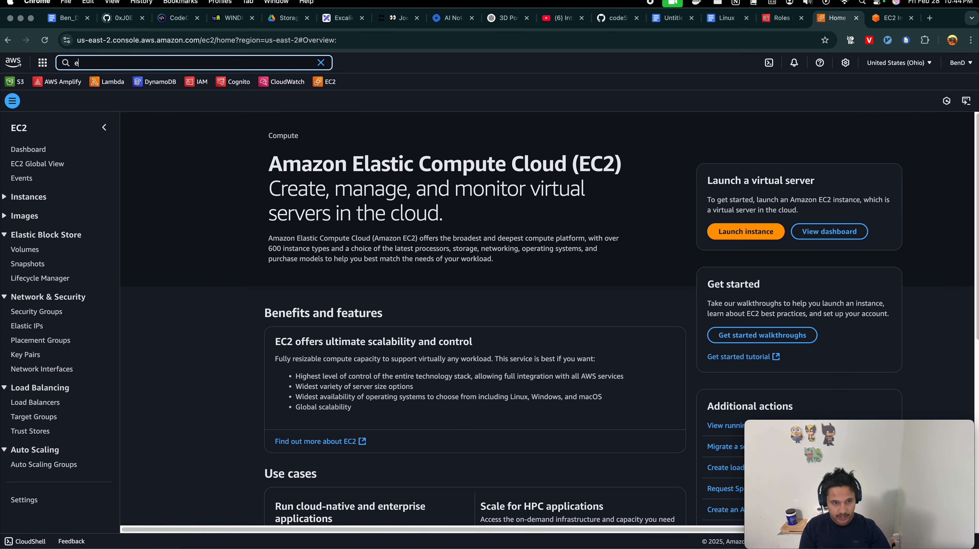
pyautogui.write('c2')
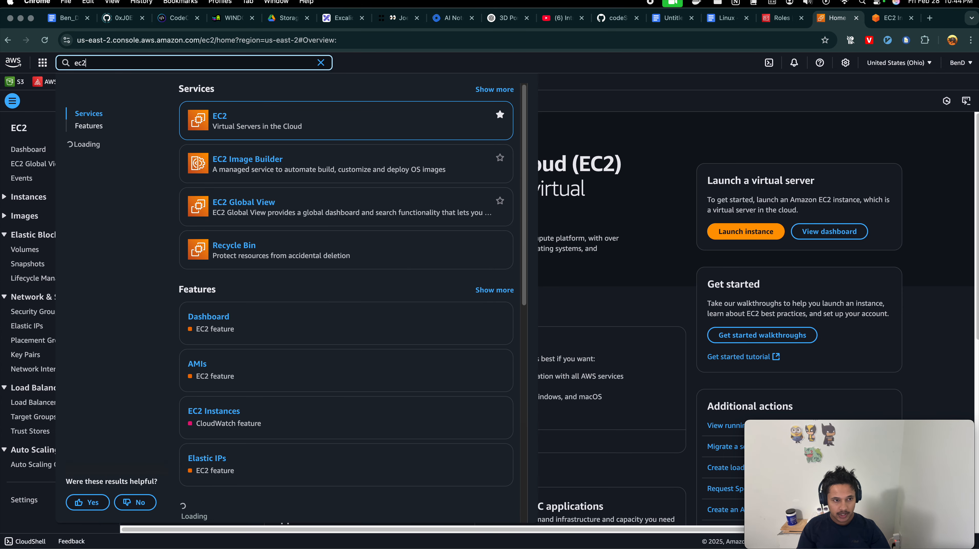
pyautogui.click(241, 127)
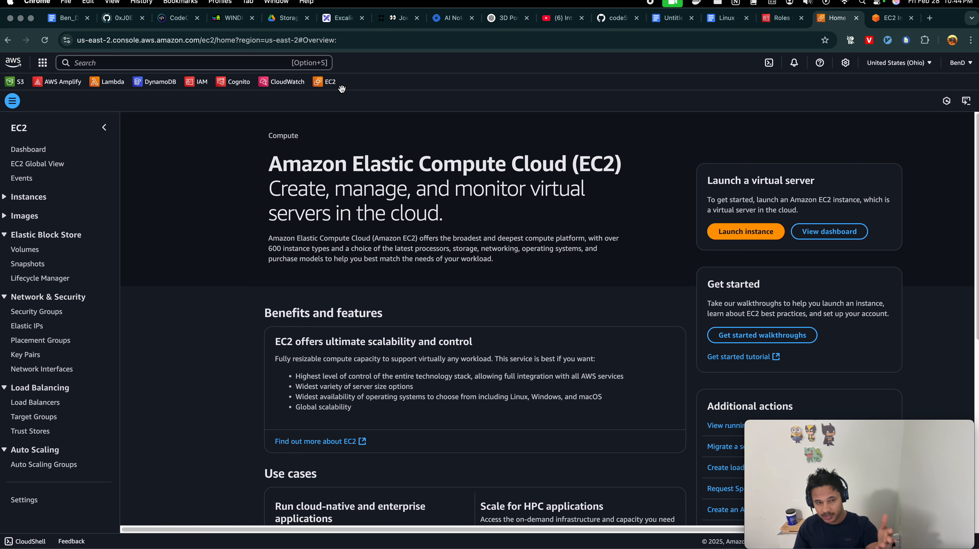
pyautogui.click(325, 82)
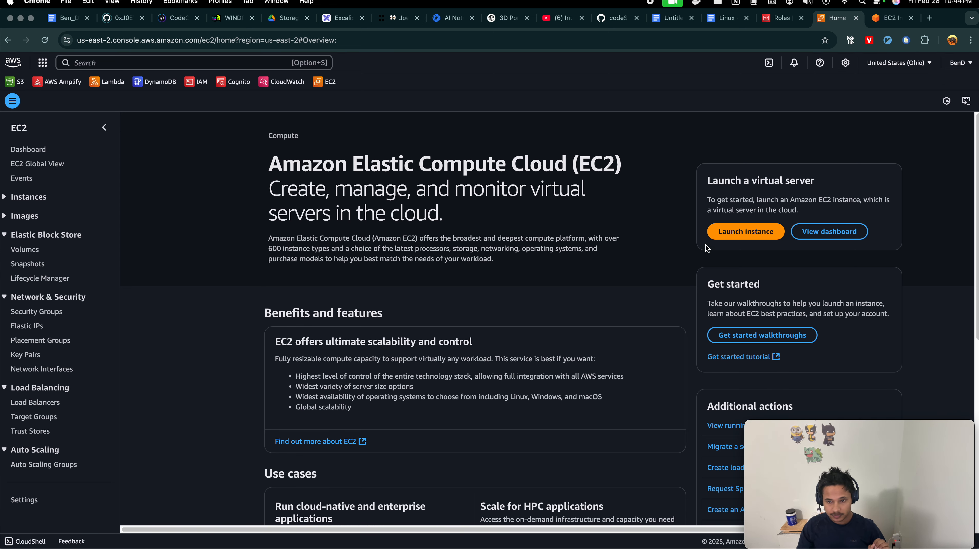
# Start launching a new EC2 instance and name it myservername
pyautogui.click(744, 232)
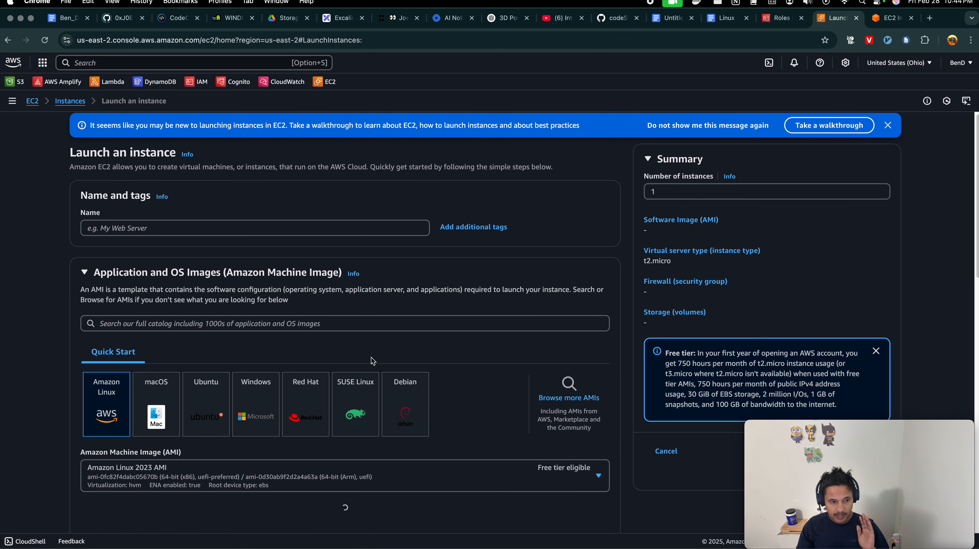
pyautogui.scroll(-2, 323, 203)
pyautogui.click(261, 153)
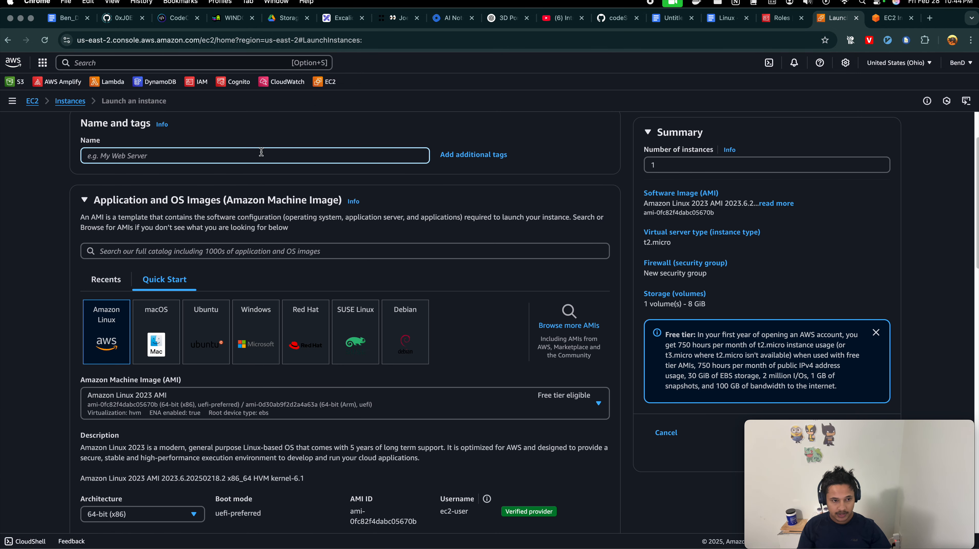
pyautogui.write('myservername')
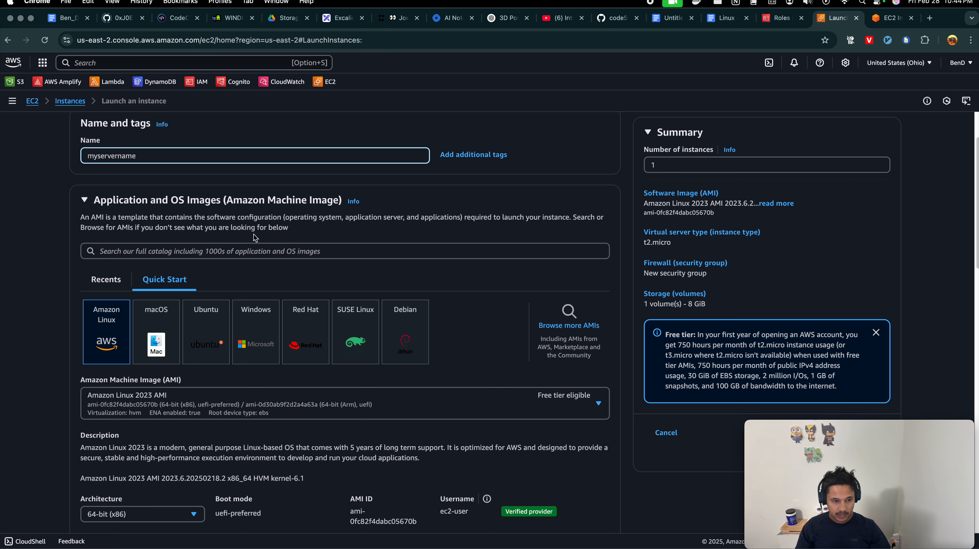
# Choose Ubuntu as the instance's operating system image
pyautogui.scroll(-3, 254, 238)
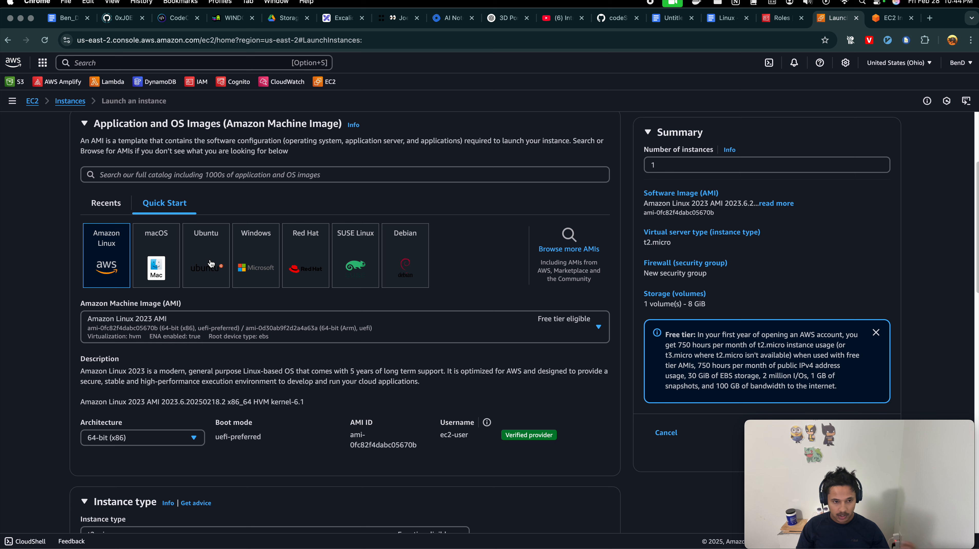
pyautogui.click(211, 264)
pyautogui.scroll(-1, 270, 347)
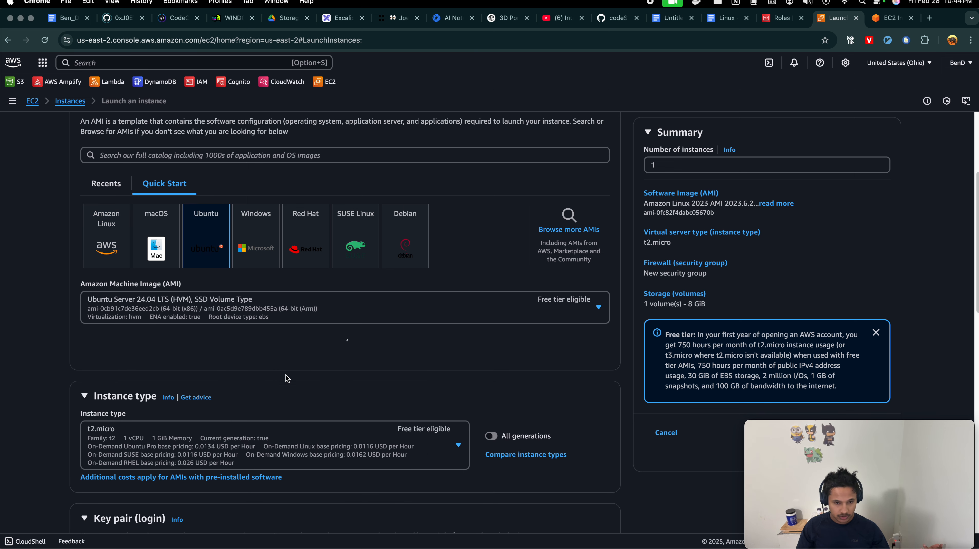
# Create an RSA key pair named test-keypari with a .pem private key file and select it as the instance's login key pair
pyautogui.scroll(-6, 346, 410)
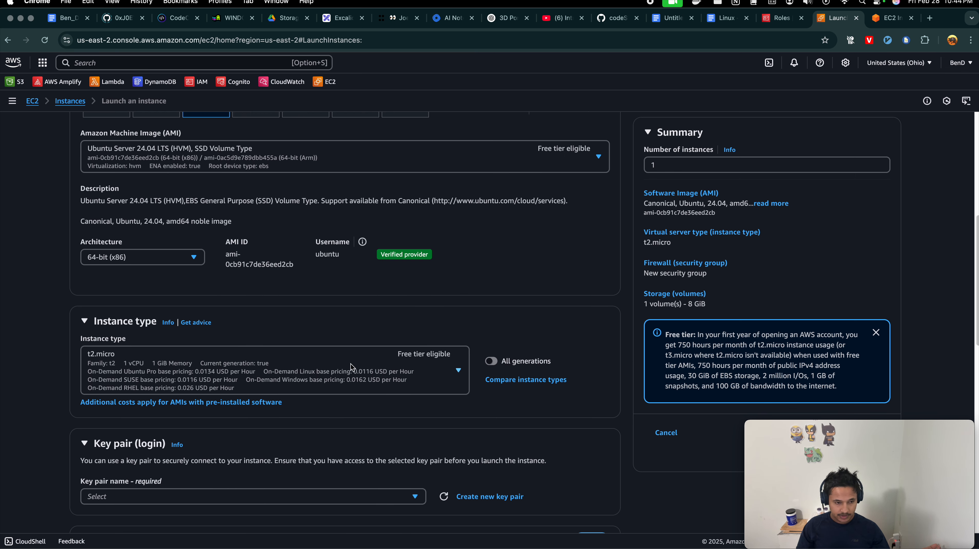
pyautogui.scroll(-7, 350, 364)
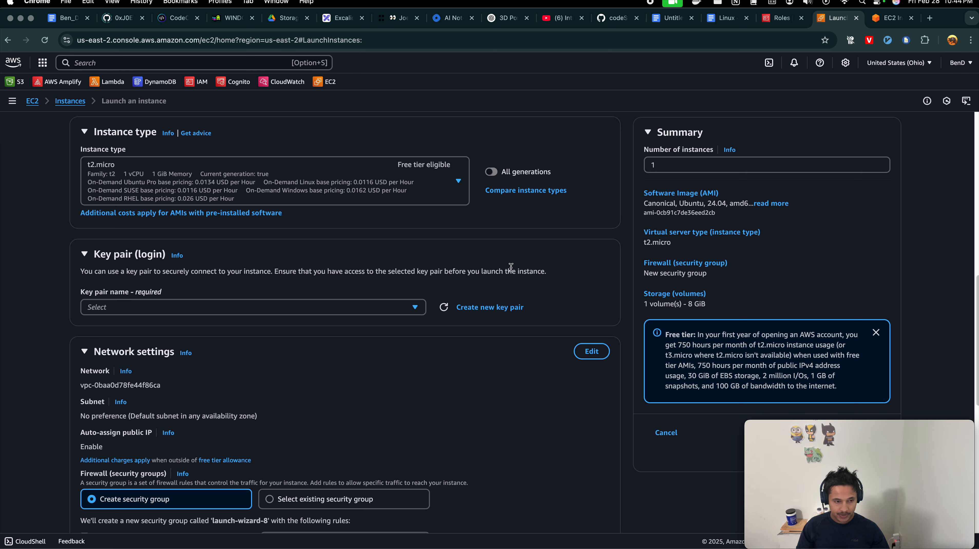
pyautogui.moveTo(117, 273); pyautogui.dragTo(189, 273)
pyautogui.click(205, 274)
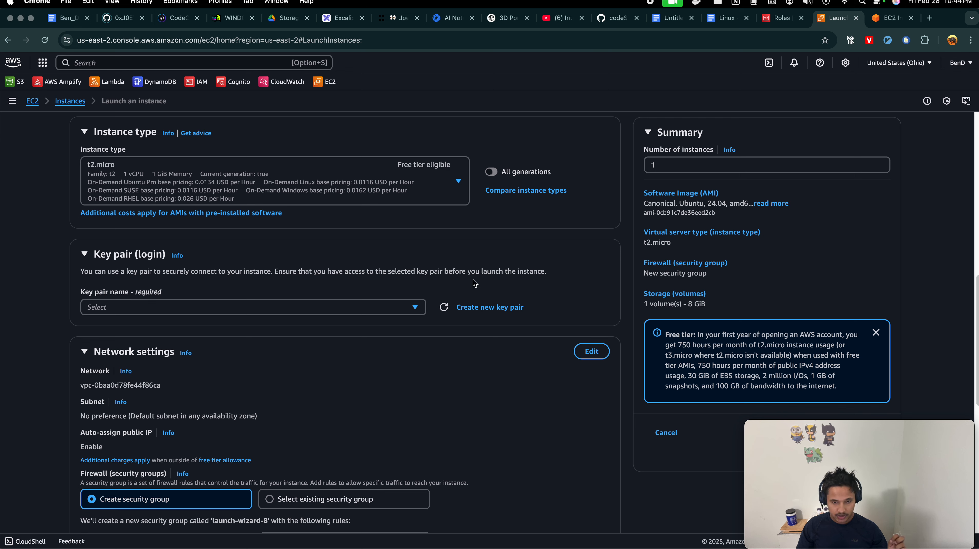
pyautogui.click(414, 308)
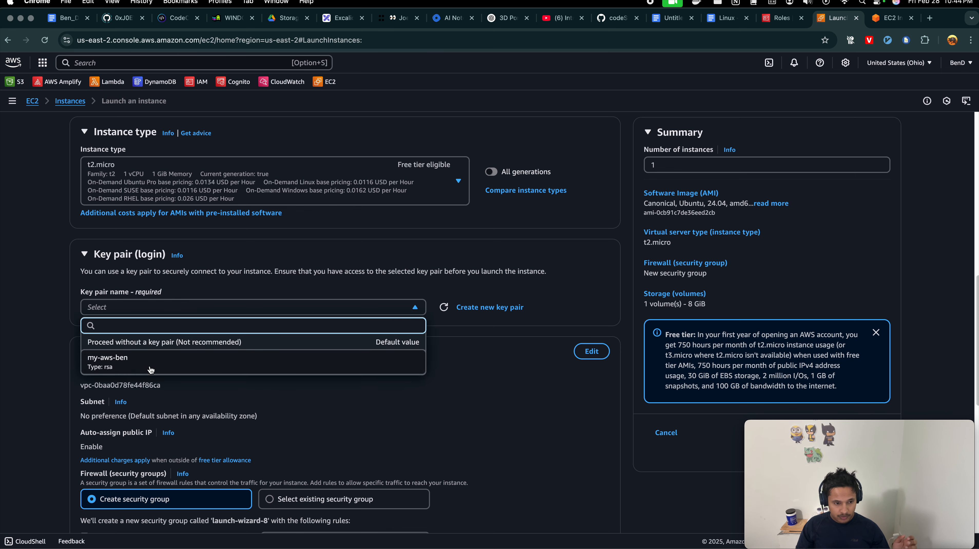
pyautogui.click(447, 378)
pyautogui.click(483, 308)
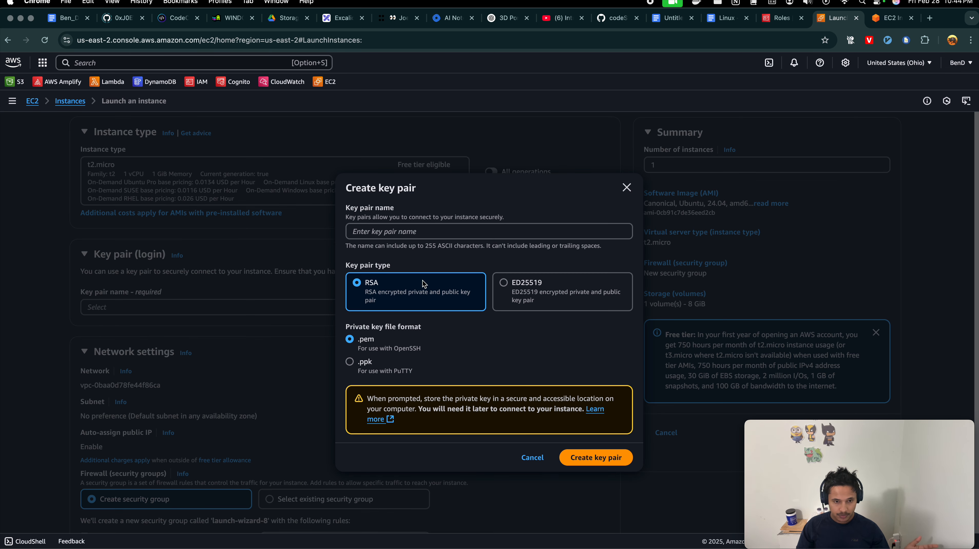
pyautogui.click(432, 235)
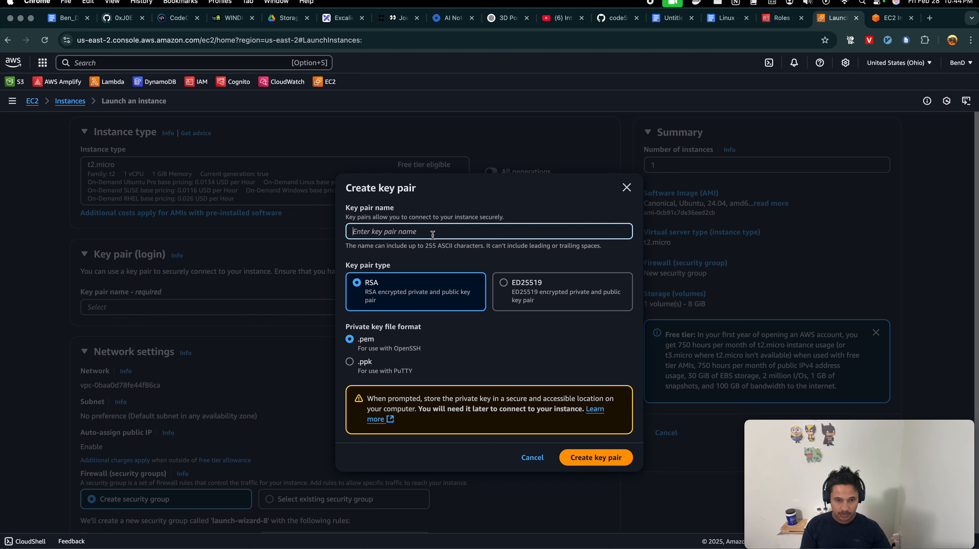
pyautogui.write('test-keypari')
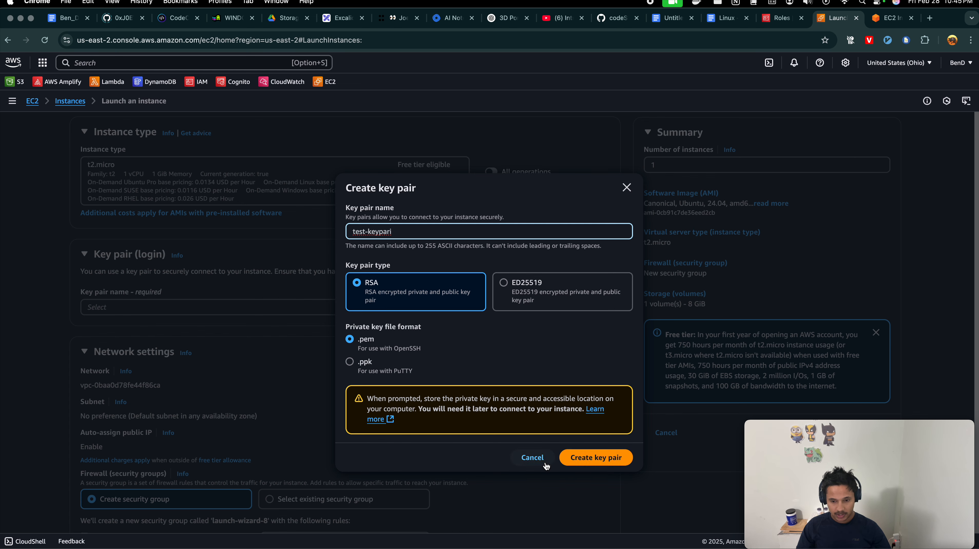
pyautogui.click(599, 462)
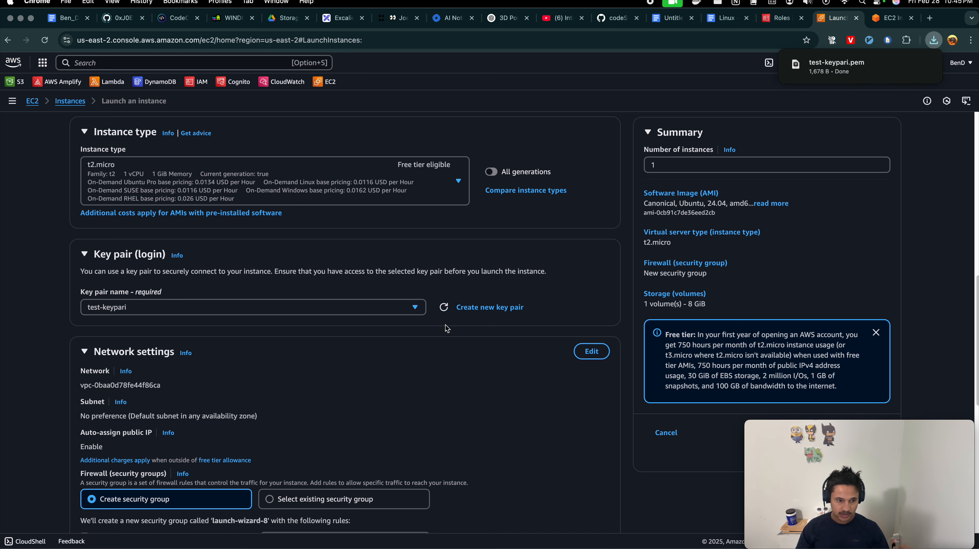
pyautogui.click(421, 313)
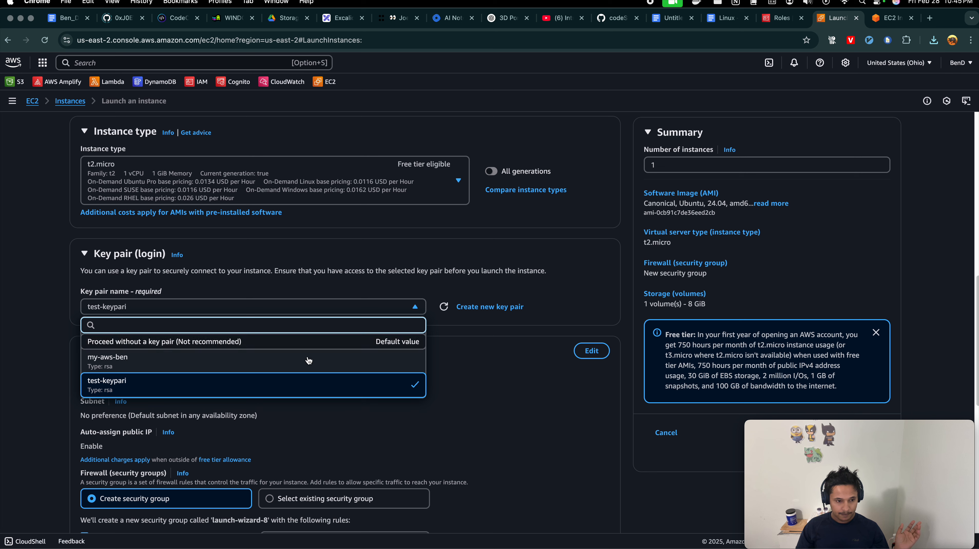
pyautogui.click(292, 386)
# Restrict the allowed SSH traffic of the new security group to My IP
pyautogui.scroll(-4, 434, 400)
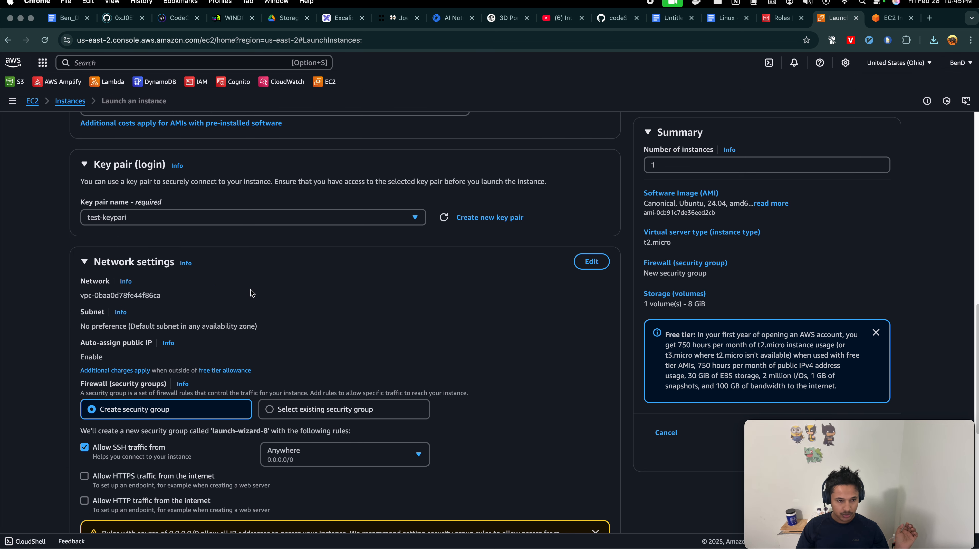
pyautogui.scroll(-3, 253, 292)
pyautogui.scroll(-4, 364, 298)
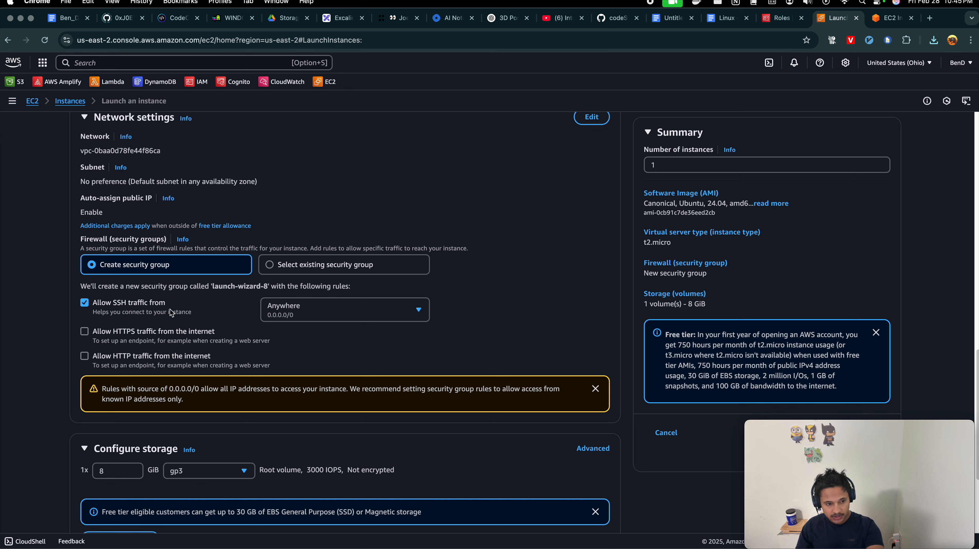
pyautogui.click(374, 309)
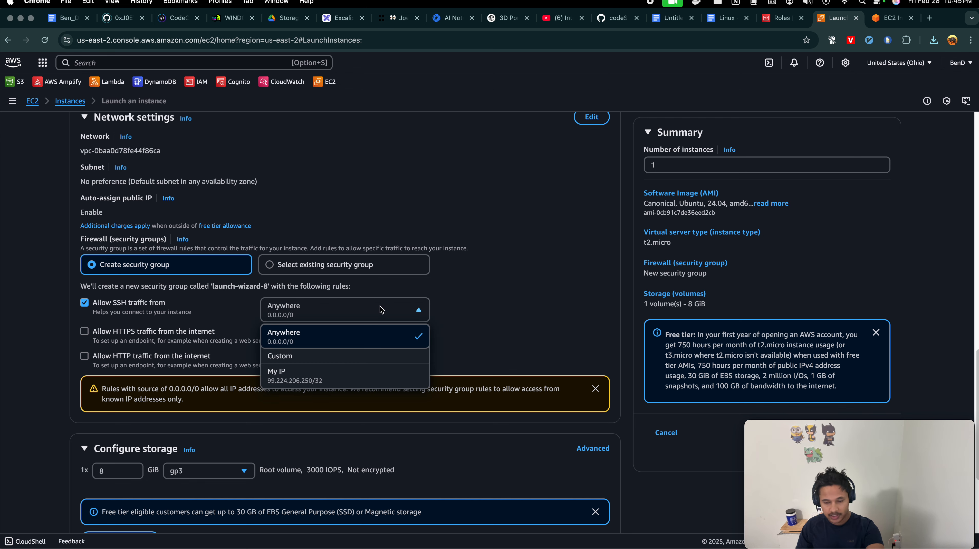
pyautogui.click(381, 310)
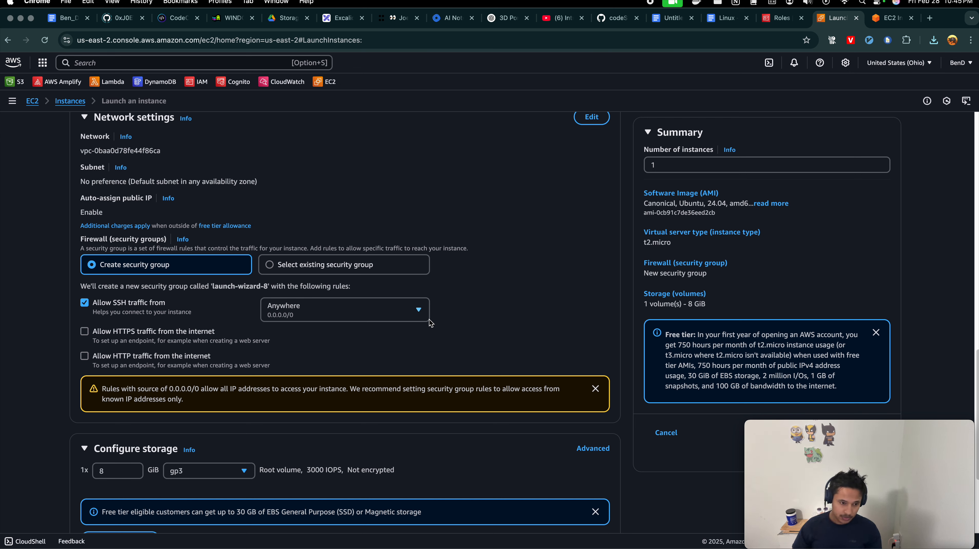
pyautogui.moveTo(120, 397); pyautogui.dragTo(169, 393)
pyautogui.click(248, 389)
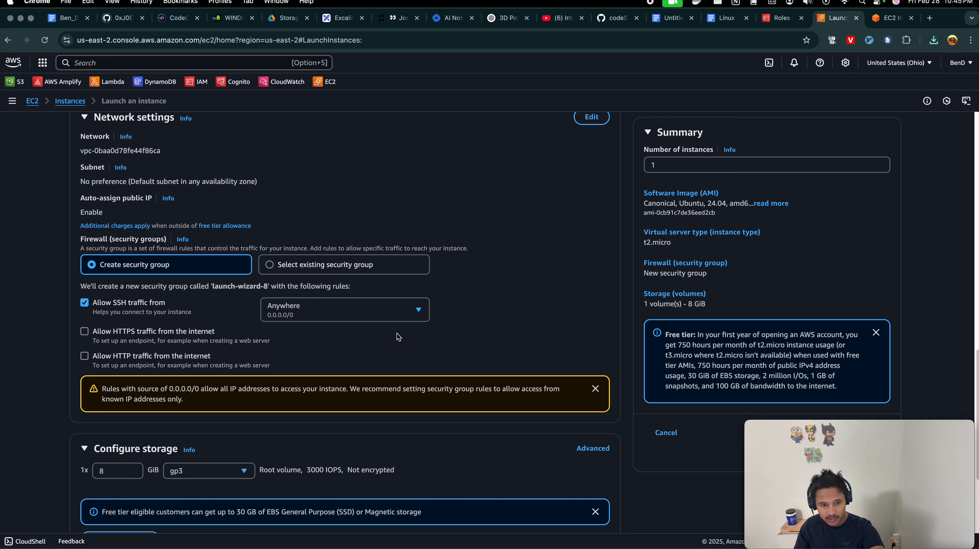
pyautogui.click(418, 313)
pyautogui.click(344, 373)
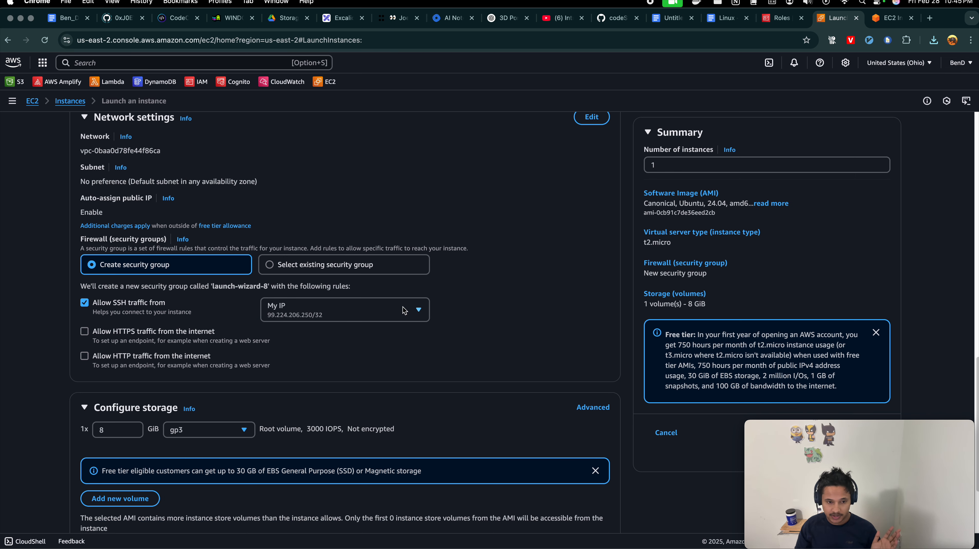
# Check the failed EC2 Instance Connect page and set the new security group's SSH traffic source to Anywhere (0.0.0.0/0)
pyautogui.click(409, 313)
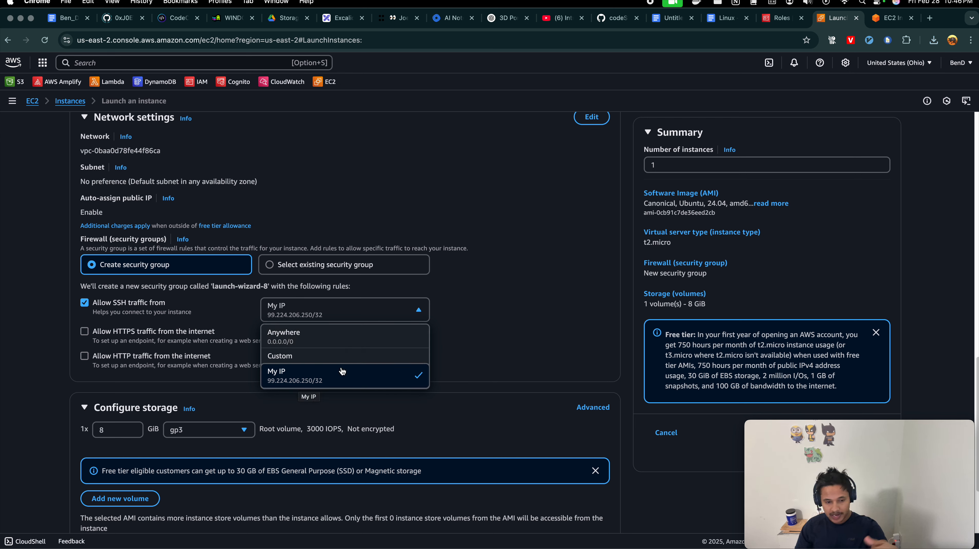
pyautogui.click(882, 20)
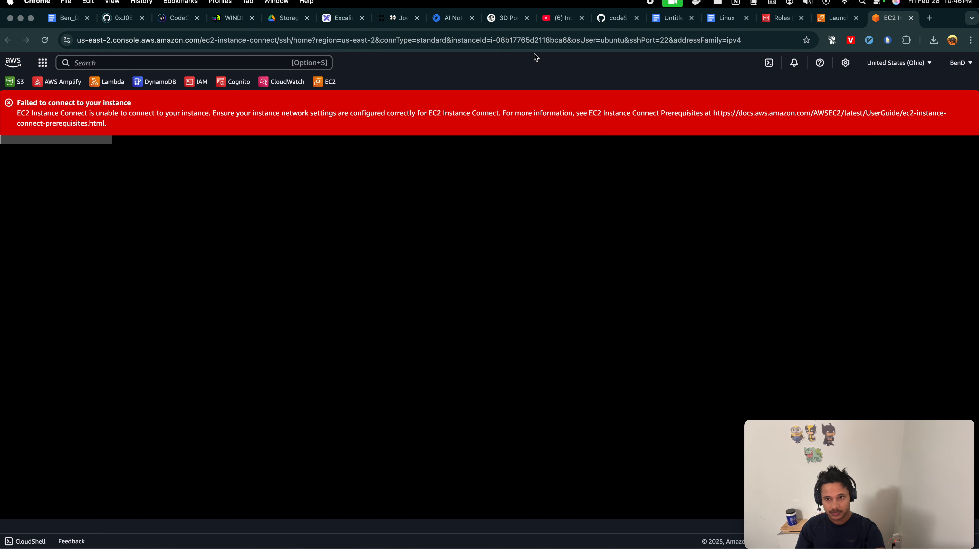
pyautogui.click(834, 14)
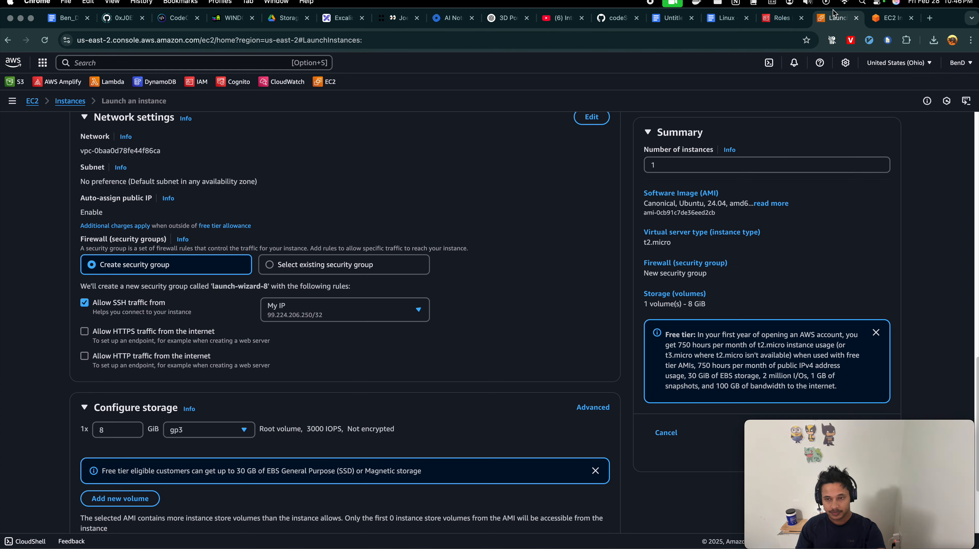
pyautogui.click(365, 315)
pyautogui.click(308, 340)
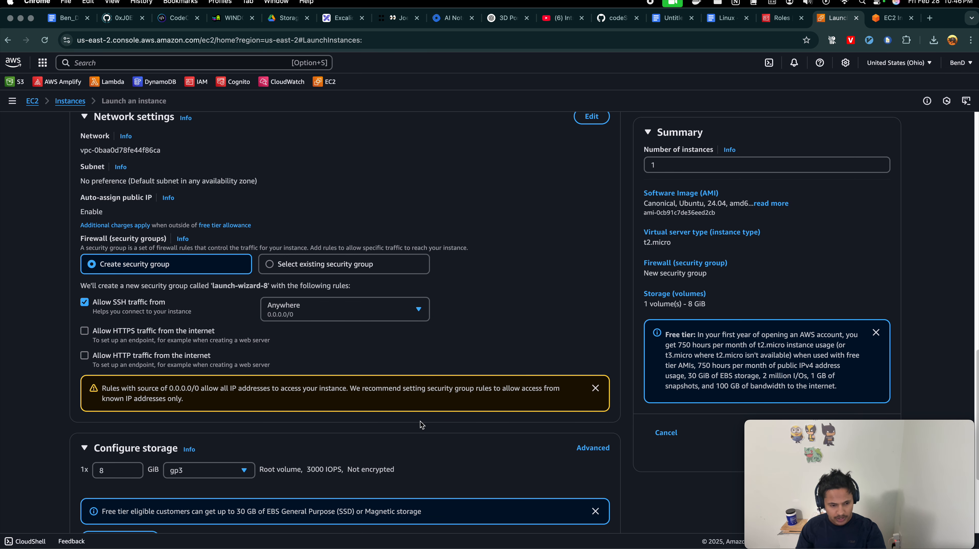
# Examine the warning about rules with source 0.0.0.0/0 in the instance's network settings
pyautogui.scroll(-4, 422, 425)
pyautogui.scroll(1, 416, 212)
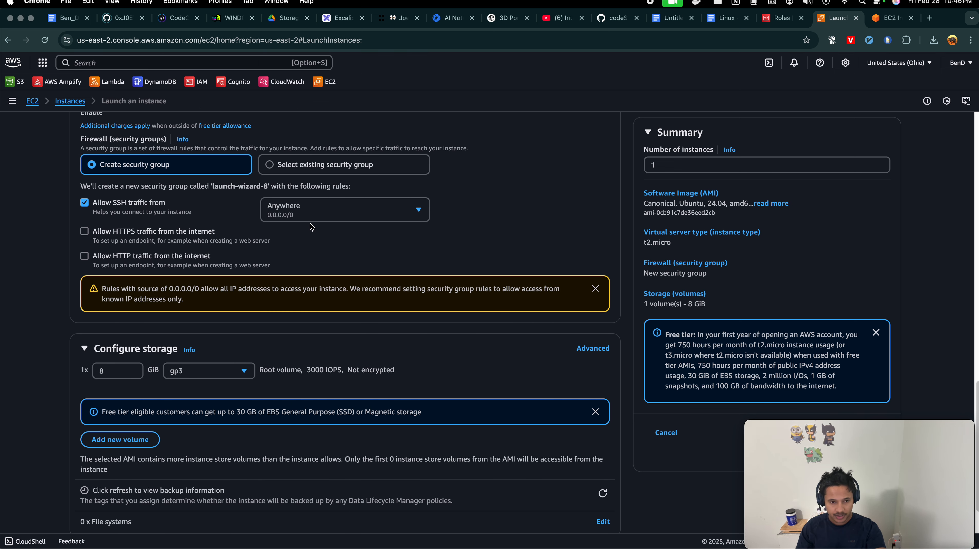
pyautogui.scroll(1, 444, 229)
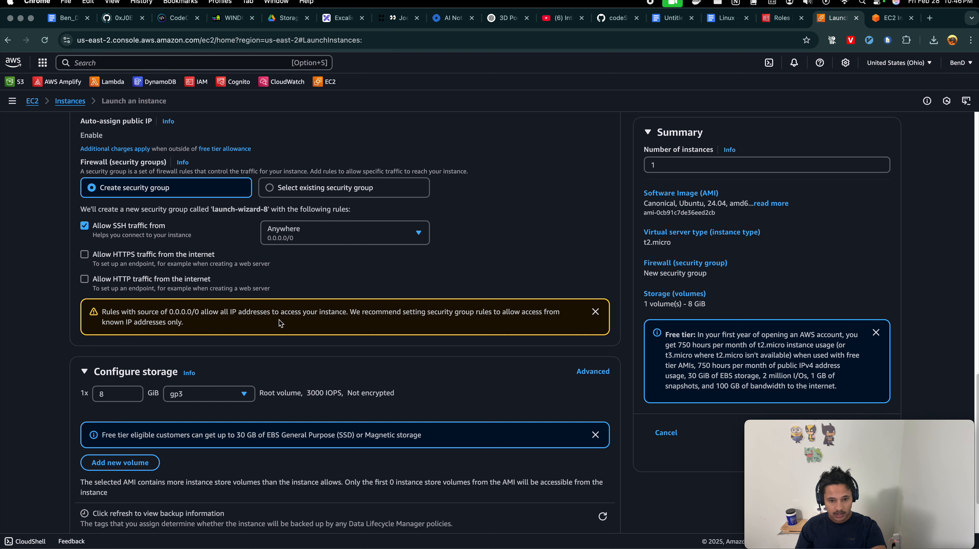
pyautogui.scroll(1, 405, 319)
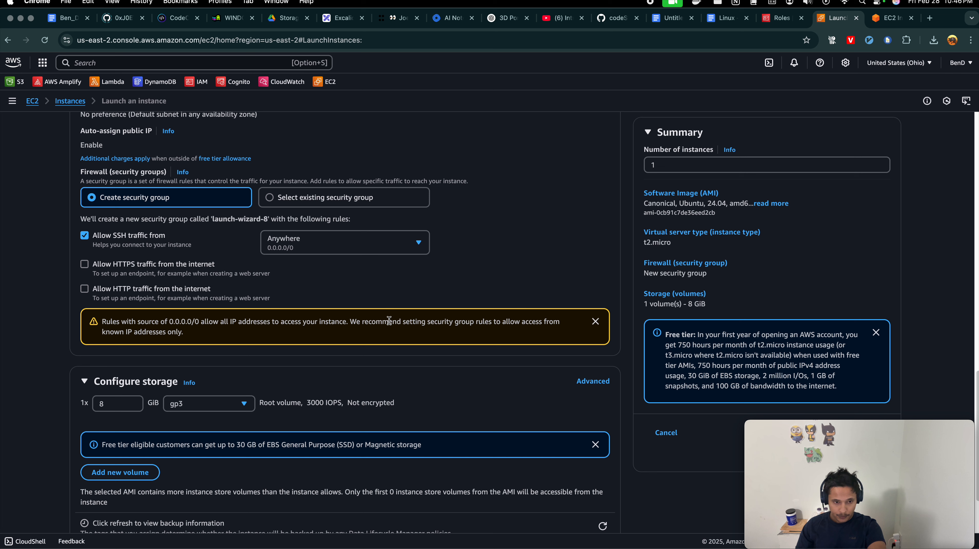
pyautogui.scroll(1, 296, 317)
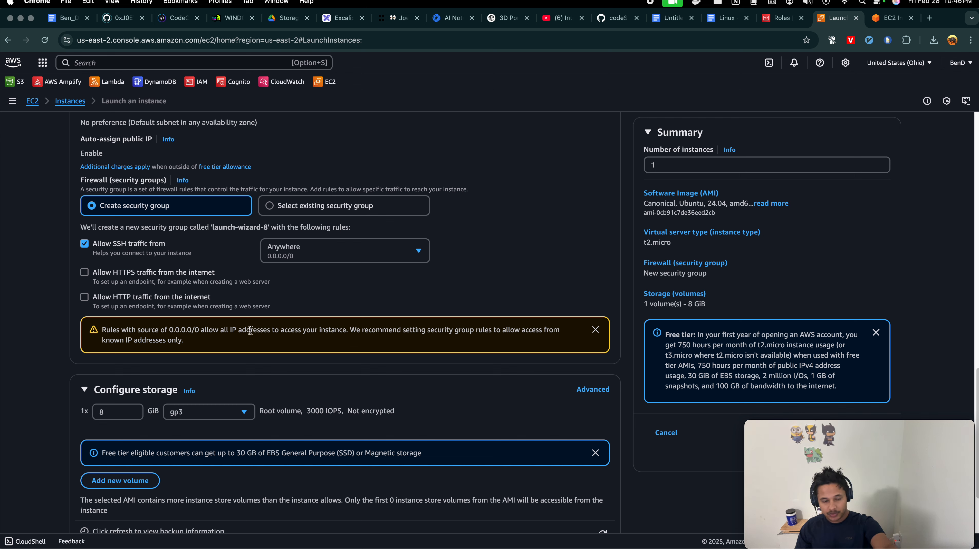
pyautogui.moveTo(209, 330); pyautogui.dragTo(419, 347)
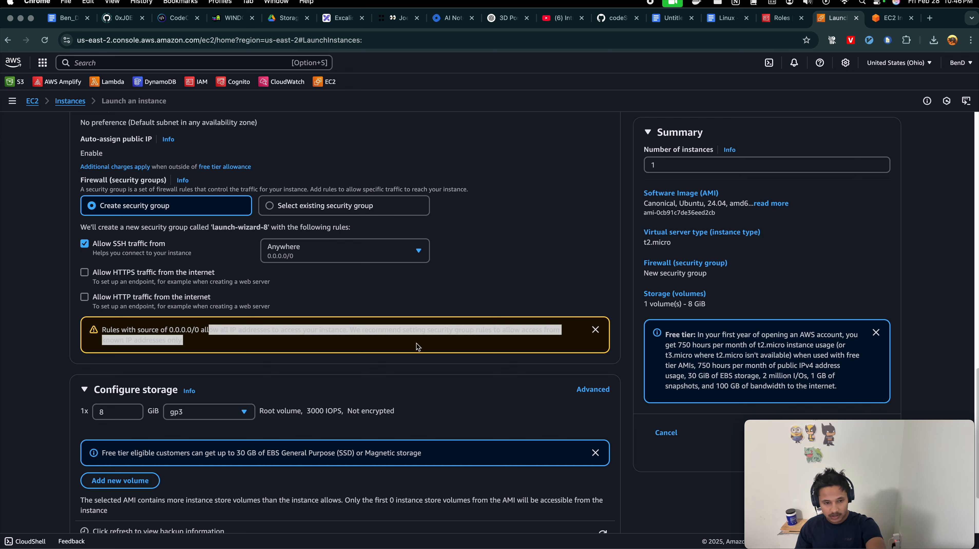
pyautogui.click(418, 347)
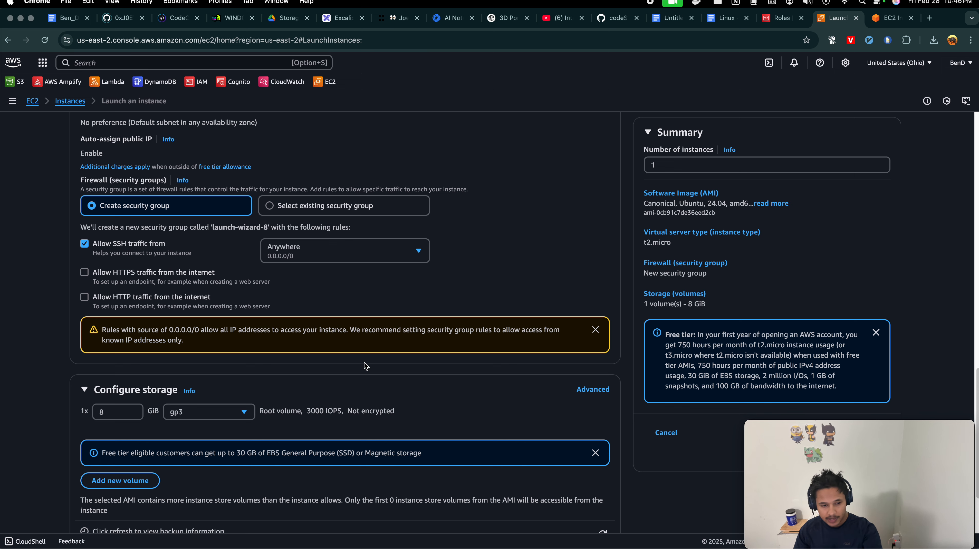
pyautogui.scroll(-1, 252, 328)
pyautogui.moveTo(218, 319); pyautogui.dragTo(318, 330)
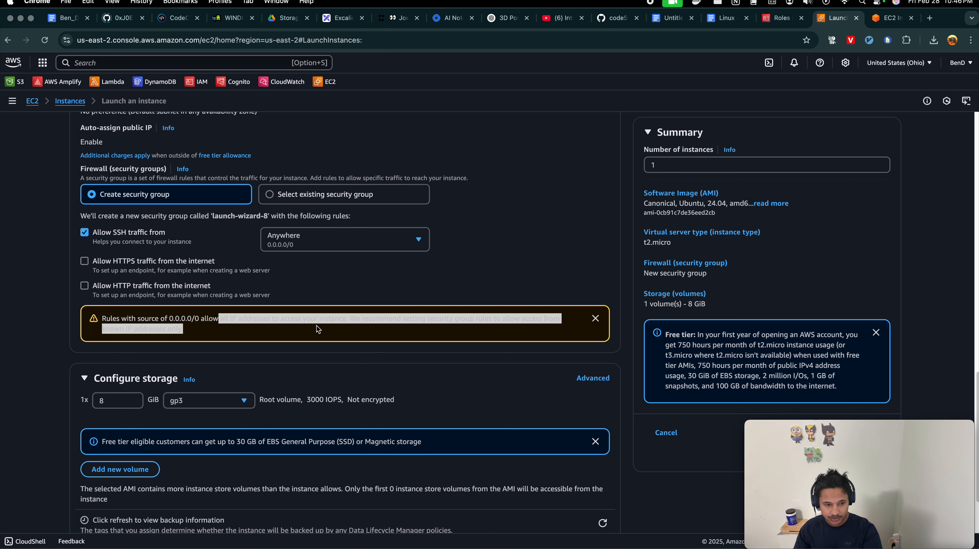
pyautogui.click(360, 341)
# Review the storage, key pair and network settings and launch the instance
pyautogui.scroll(-5, 356, 355)
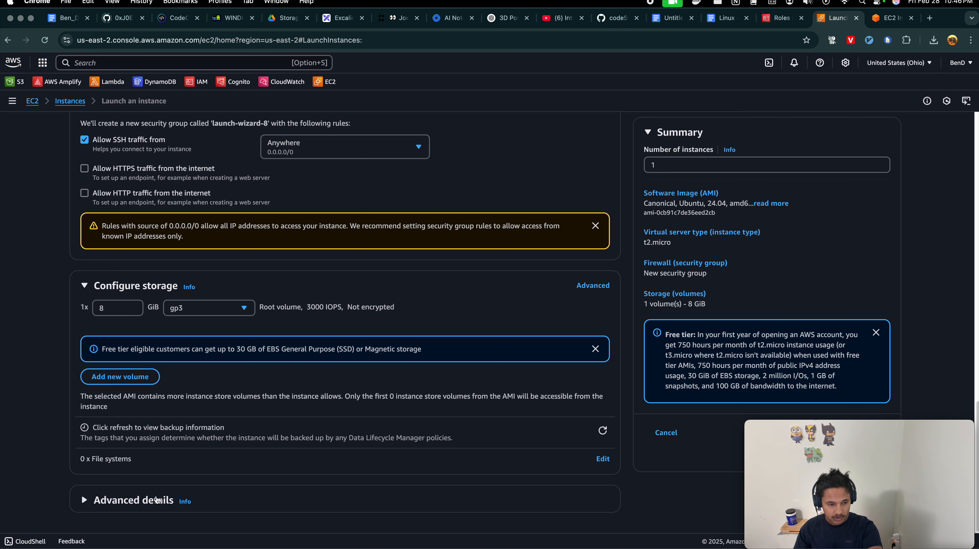
pyautogui.scroll(3, 452, 419)
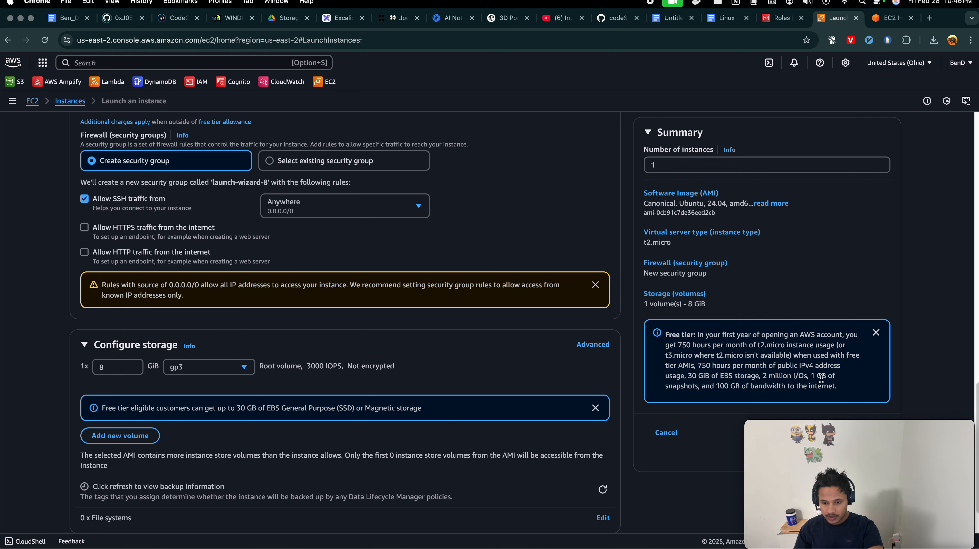
pyautogui.scroll(-2, 822, 379)
pyautogui.scroll(6, 838, 312)
pyautogui.scroll(10, 385, 292)
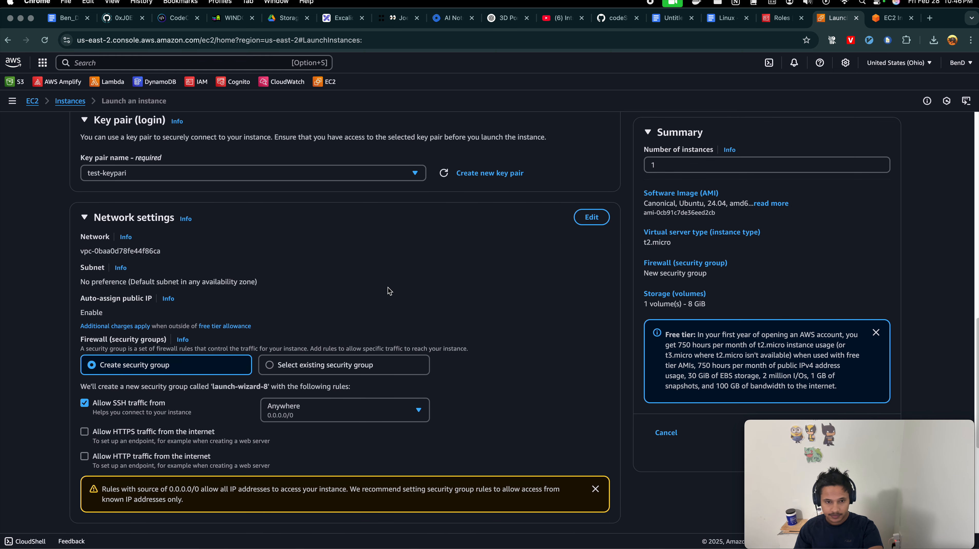
pyautogui.scroll(-15, 376, 298)
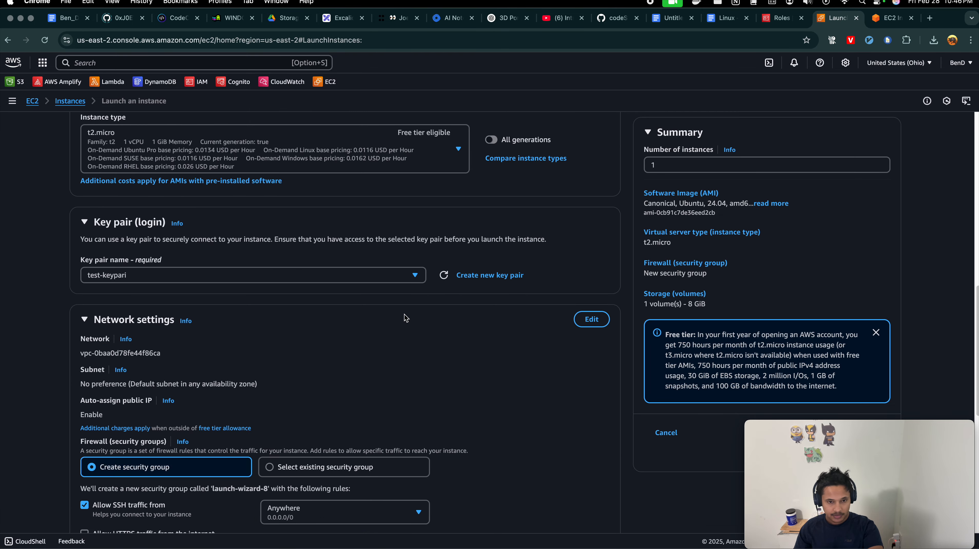
pyautogui.scroll(10, 689, 433)
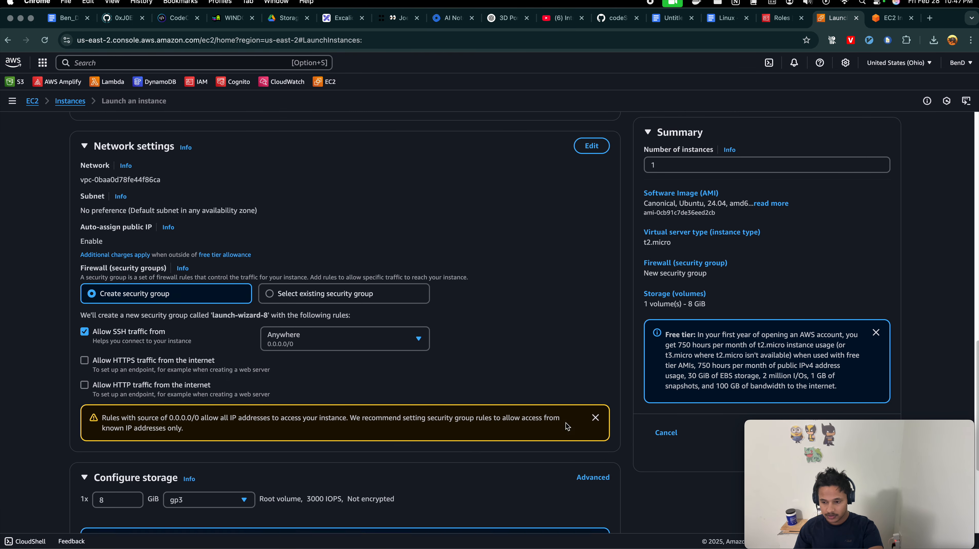
pyautogui.moveTo(814, 429); pyautogui.dragTo(90, 430)
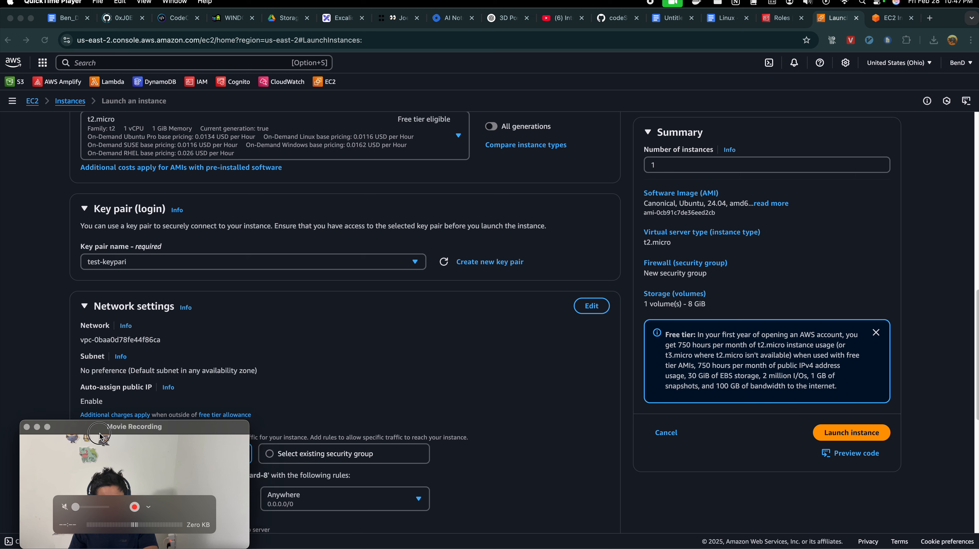
pyautogui.click(856, 432)
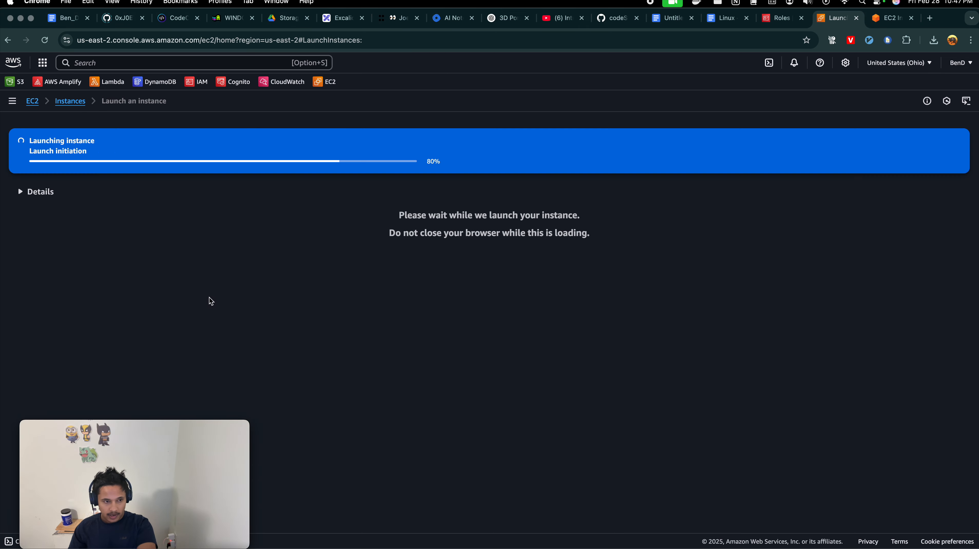
# Open the newly launched instance in the Instances list and shrink the details pane beneath the list
pyautogui.click(157, 424)
pyautogui.moveTo(158, 425); pyautogui.dragTo(729, 396)
pyautogui.click(180, 153)
pyautogui.click(180, 152)
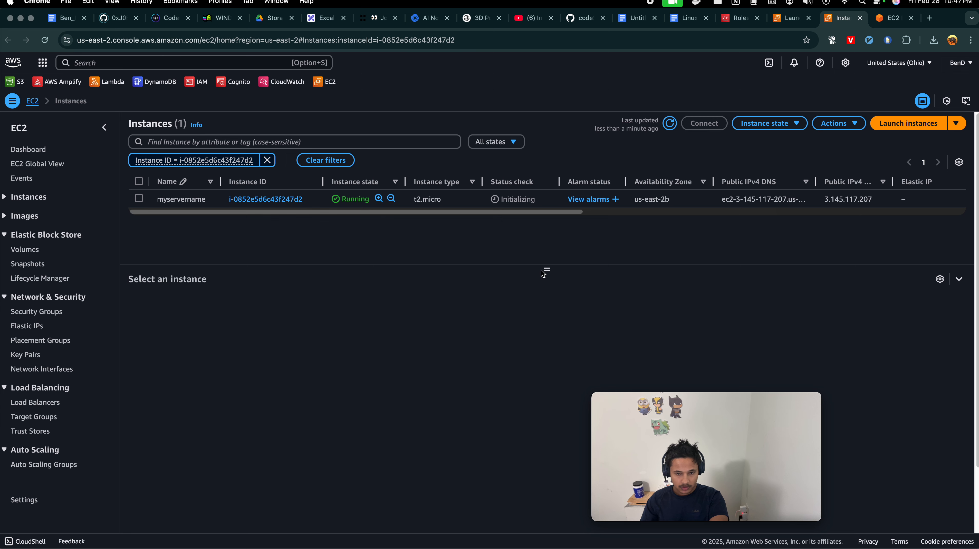
pyautogui.moveTo(547, 269); pyautogui.dragTo(530, 405)
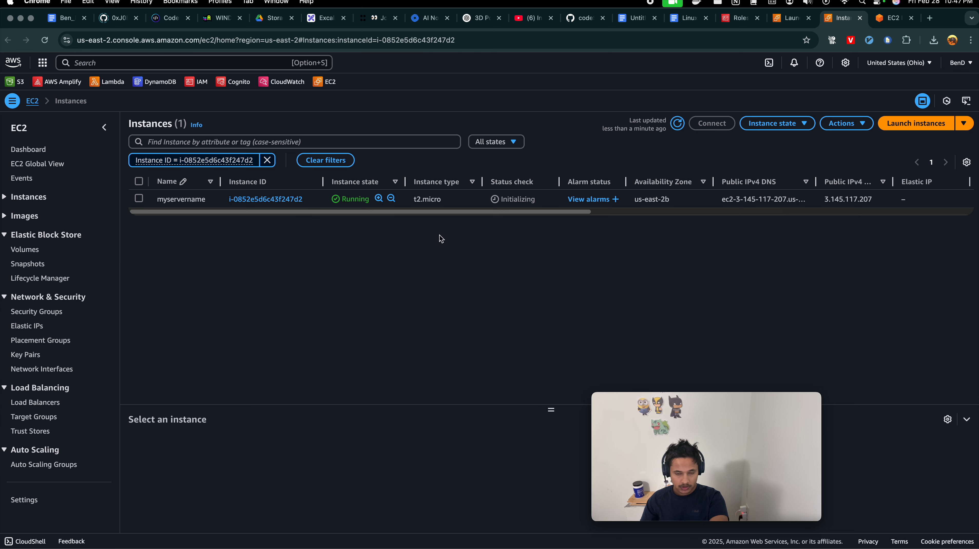
# Refresh the instance list and remove the instance ID filter so all instances are listed
pyautogui.click(676, 124)
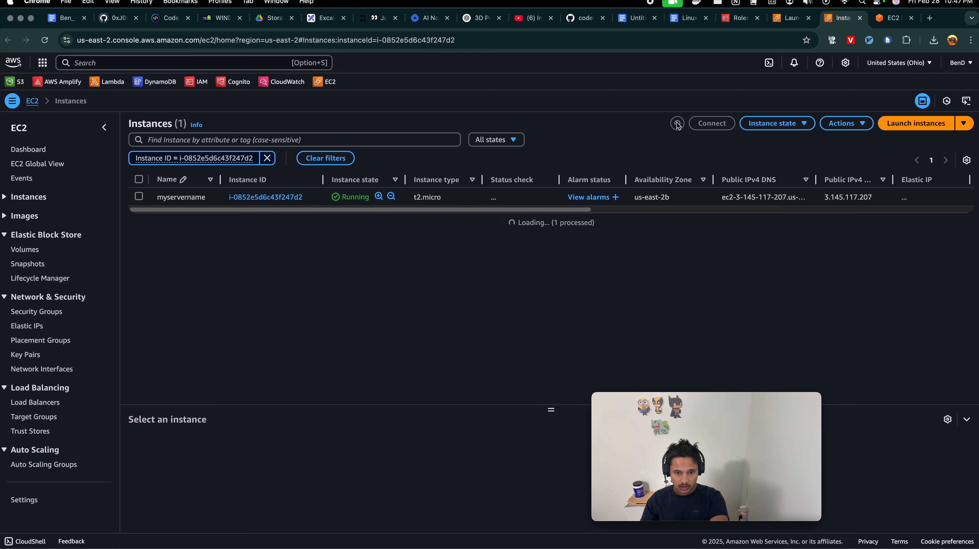
pyautogui.click(677, 124)
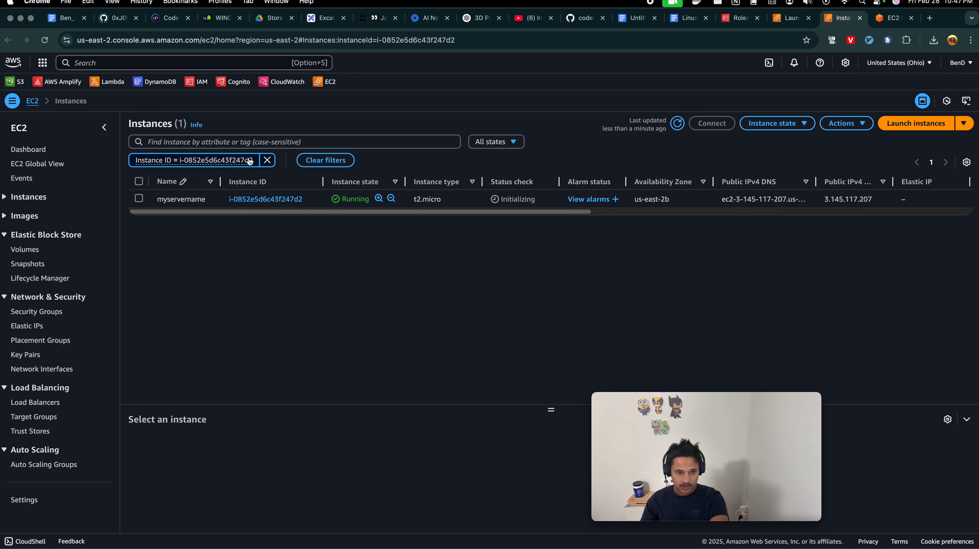
pyautogui.click(267, 160)
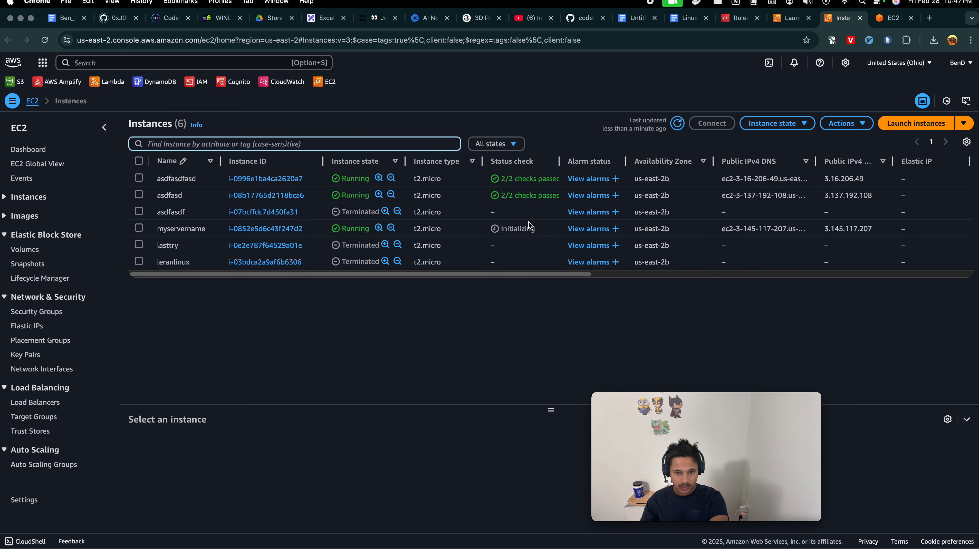
# Select the myservername instance and refresh the list to examine its status check
pyautogui.moveTo(501, 227); pyautogui.dragTo(519, 228)
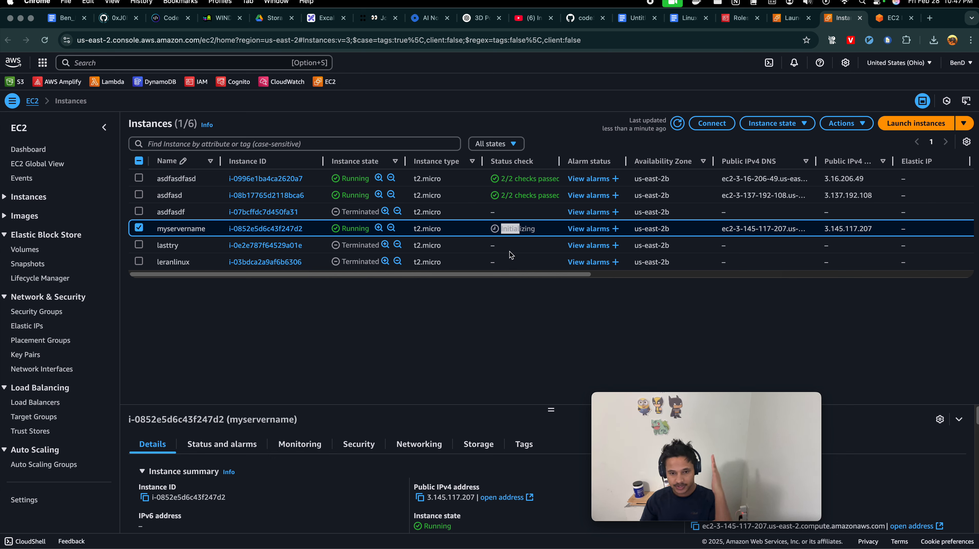
pyautogui.click(547, 328)
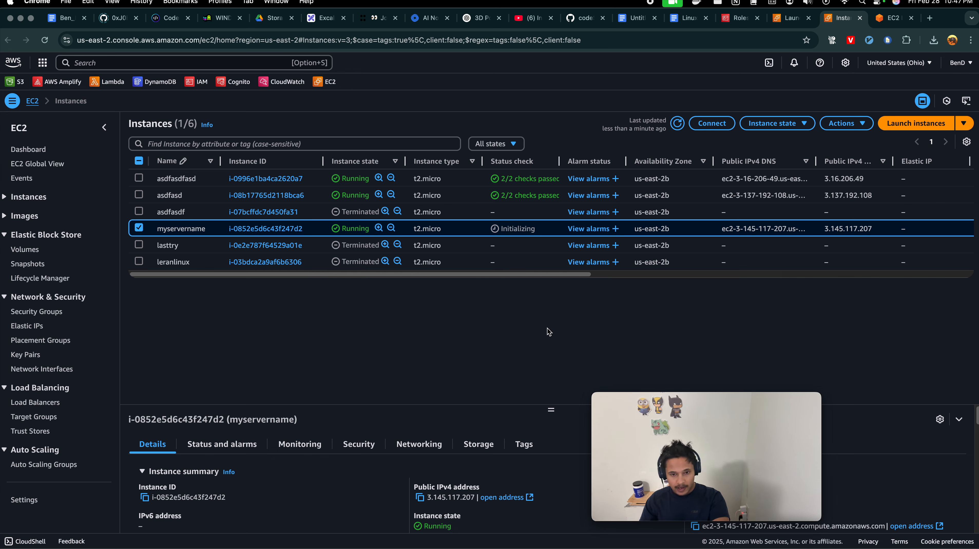
pyautogui.moveTo(500, 229); pyautogui.dragTo(517, 227)
pyautogui.click(676, 124)
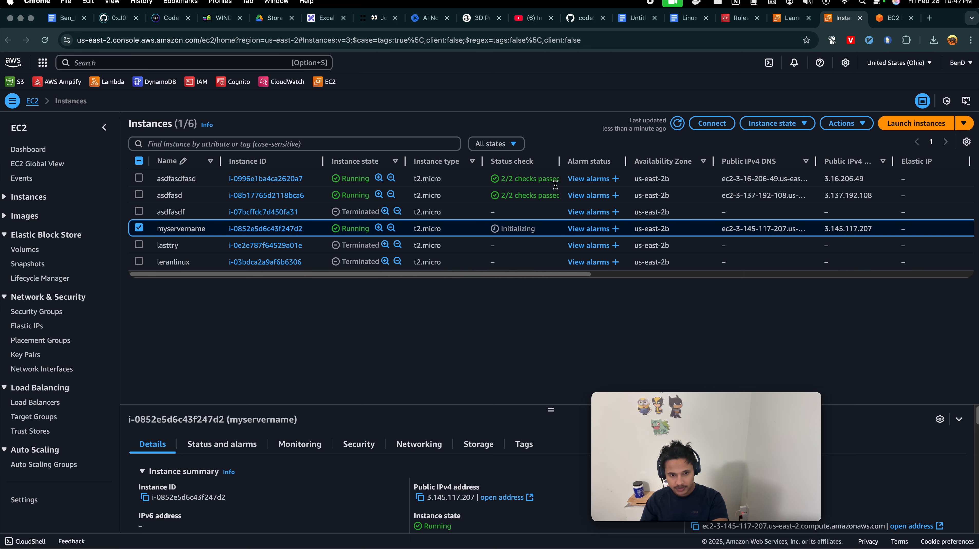
pyautogui.moveTo(500, 230); pyautogui.dragTo(546, 229)
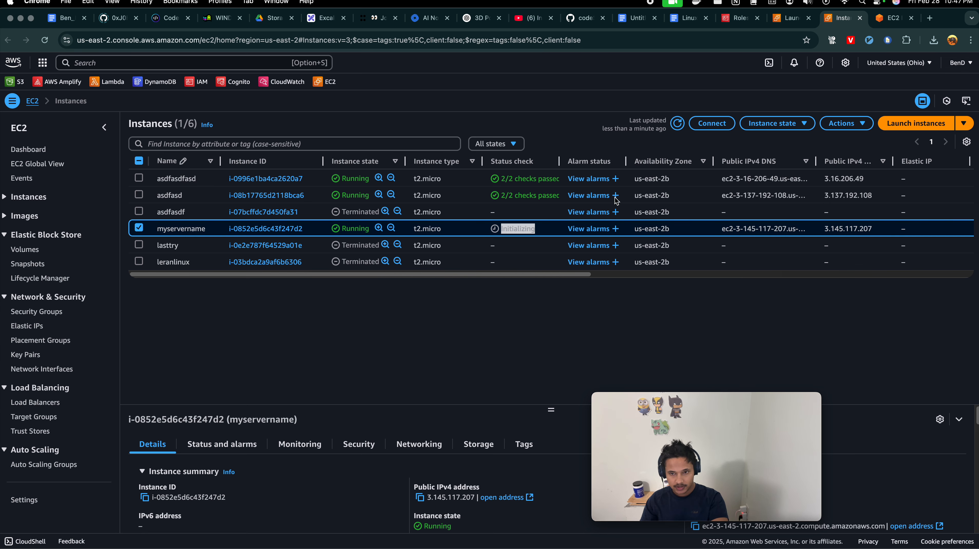
# Connect to myservername through EC2 Instance Connect using its public IPv4 address and the username ubuntu
pyautogui.click(719, 125)
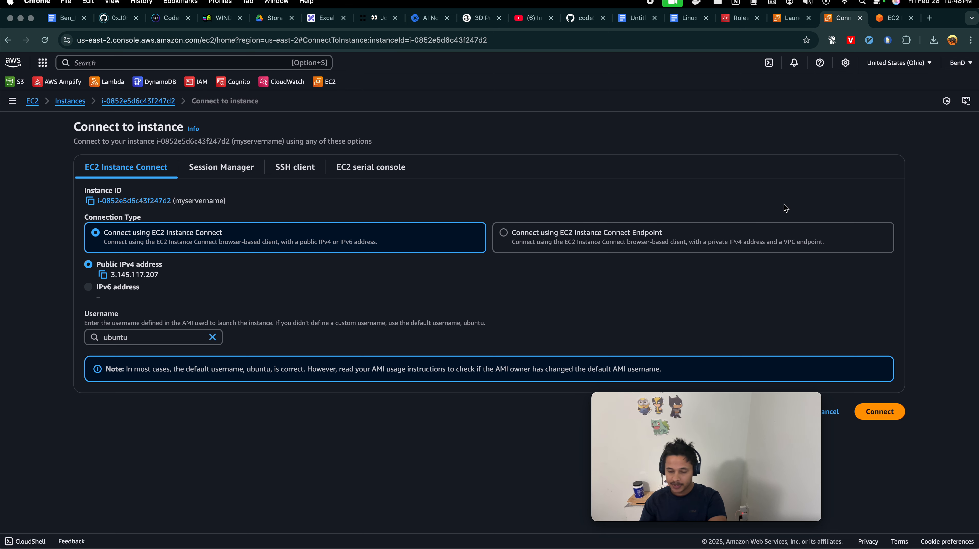
pyautogui.click(871, 417)
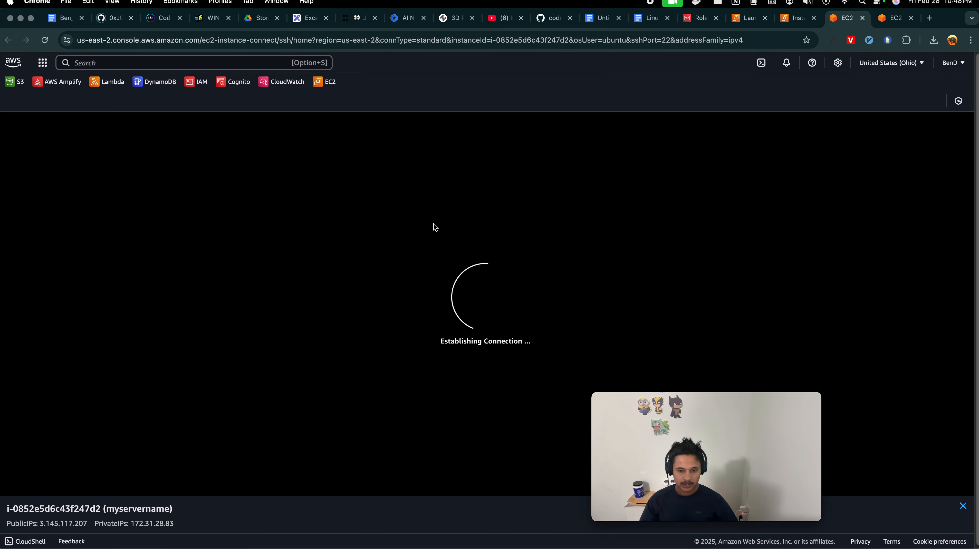
pyautogui.moveTo(665, 402); pyautogui.dragTo(795, 421)
pyautogui.click(243, 430)
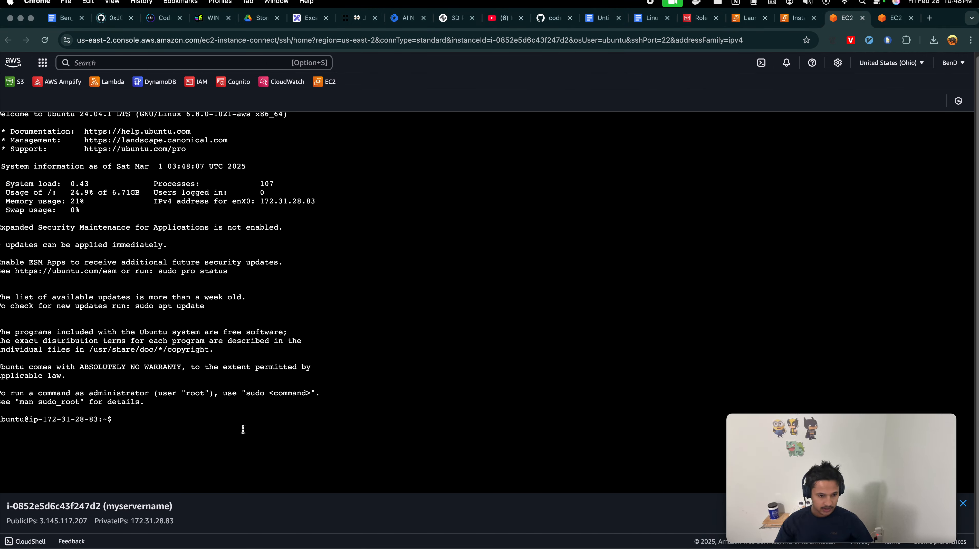
# List the home directory's contents with ls, create a directory named whoareyou, and list the contents again
pyautogui.write('ls')
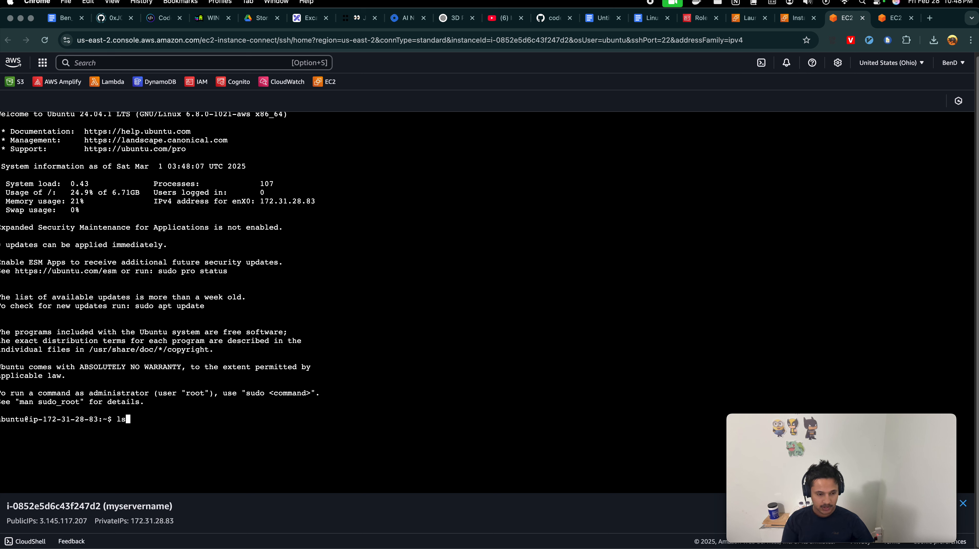
pyautogui.press('Return')
pyautogui.write('mkdir ')
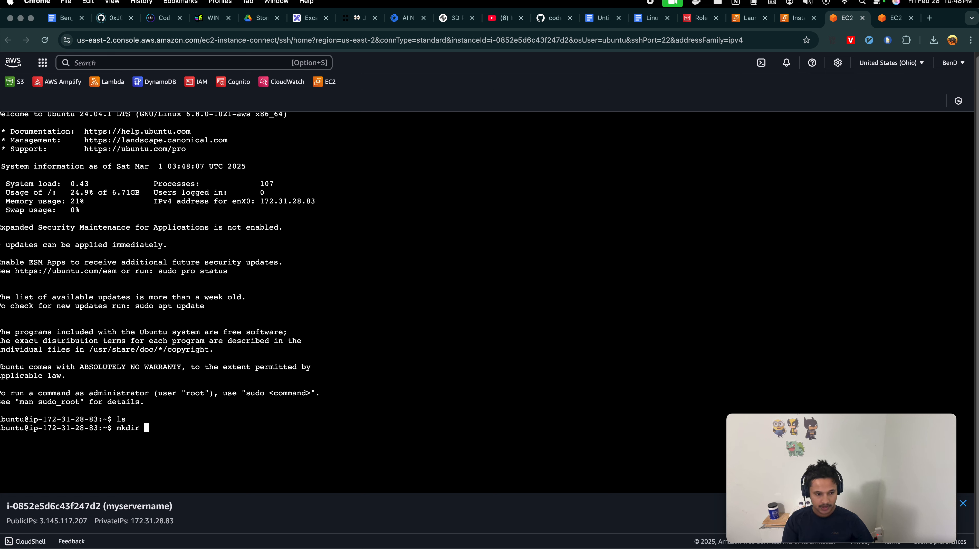
pyautogui.write('whoareyou')
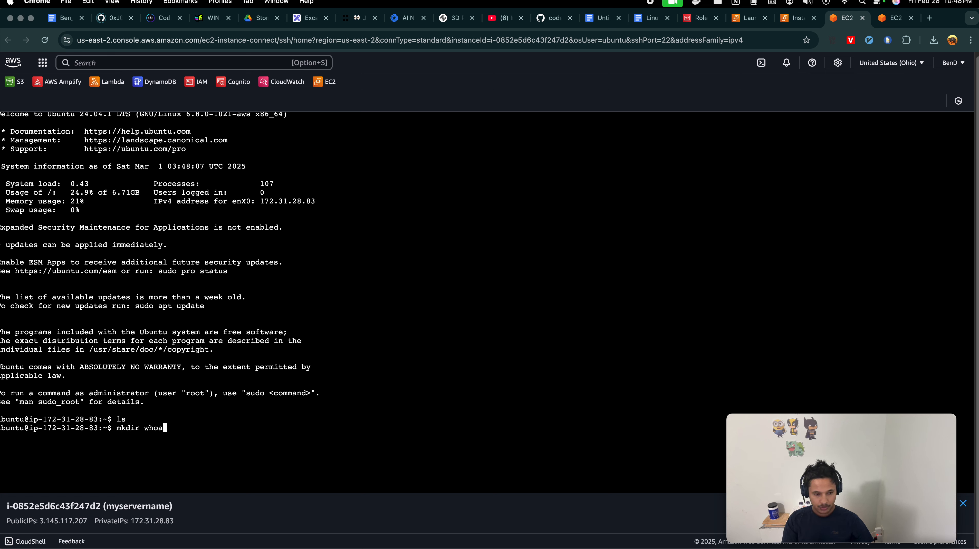
pyautogui.press('Return')
pyautogui.write('ls')
pyautogui.press('Return')
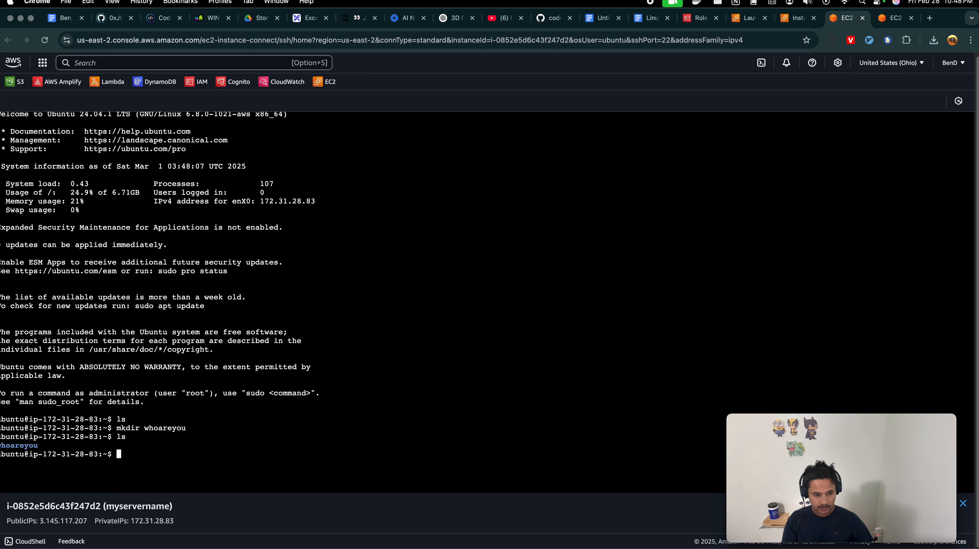
# Change into the whoareyou directory and list its contents
pyautogui.write('cd mk')
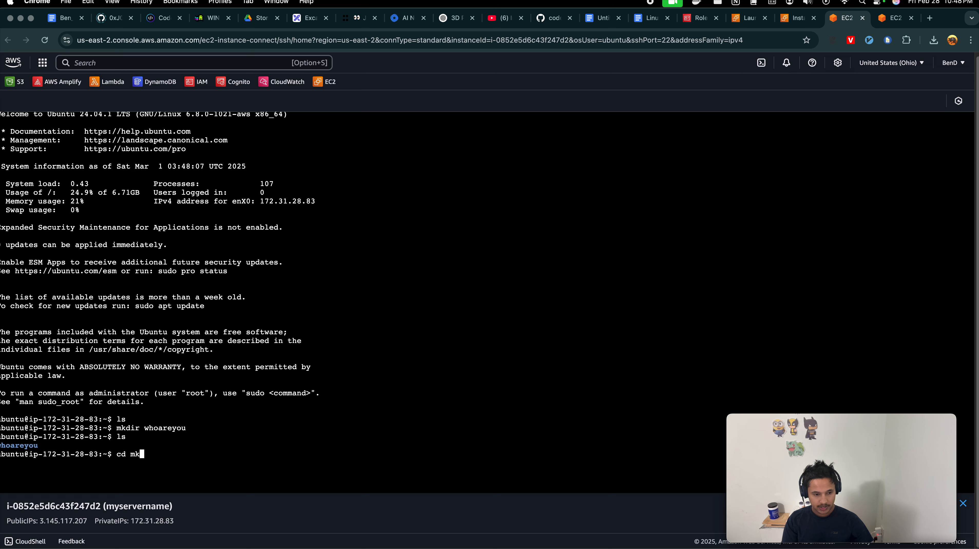
pyautogui.press('BackSpace')
pyautogui.press('BackSpace')
pyautogui.write('whoareyou')
pyautogui.press('Return')
pyautogui.write('ls')
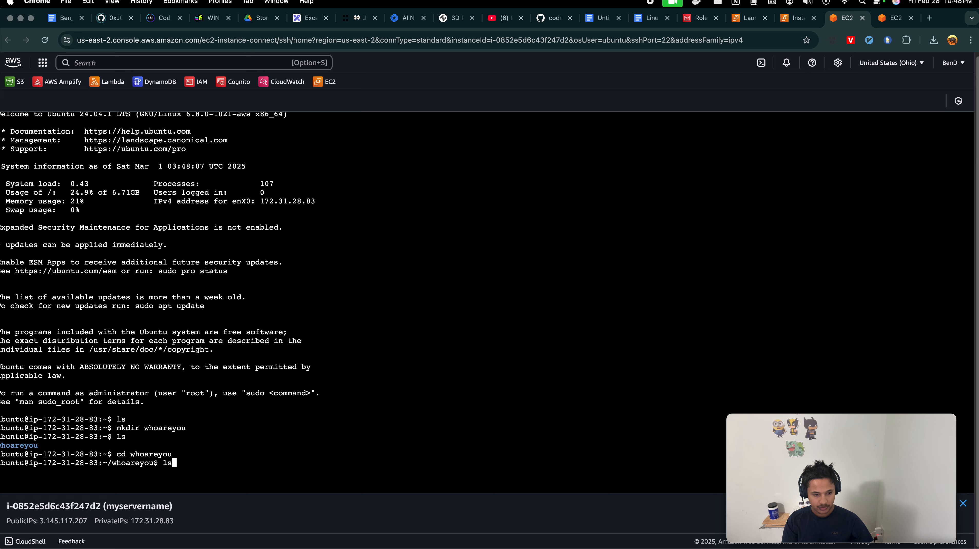
pyautogui.press('Return')
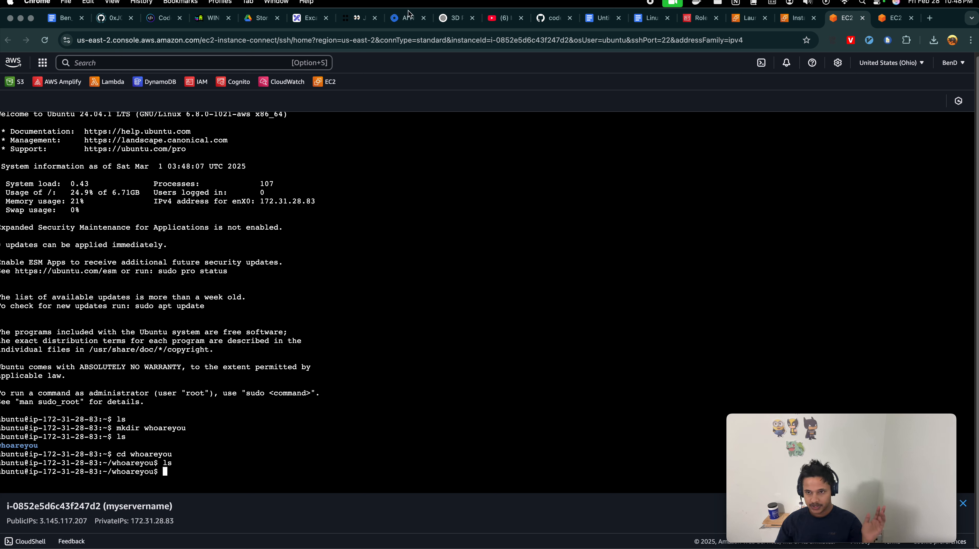
# Close the myservername session and try to connect to the asdfasdfasd instance through EC2 Instance Connect, returning to the instance list
pyautogui.click(861, 18)
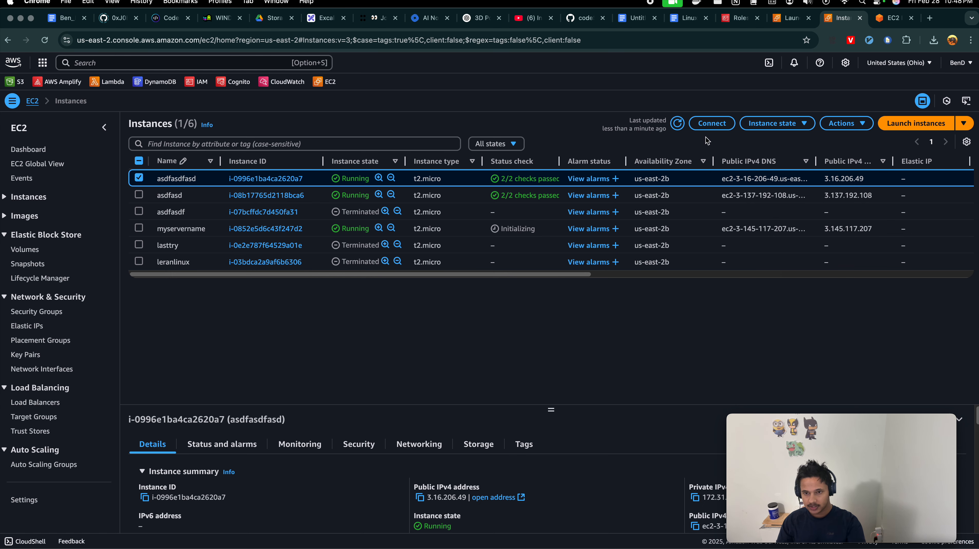
pyautogui.click(708, 125)
pyautogui.click(867, 410)
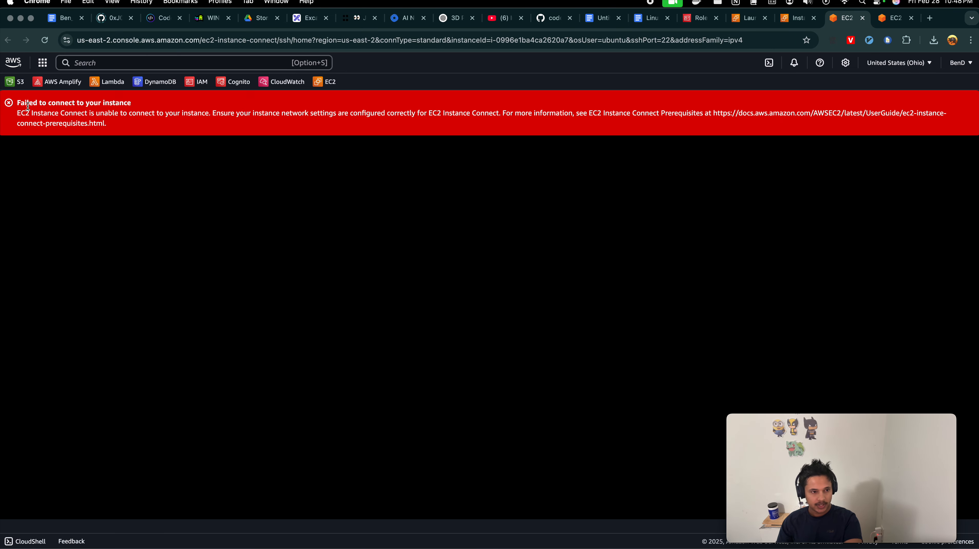
pyautogui.moveTo(20, 112); pyautogui.dragTo(128, 122)
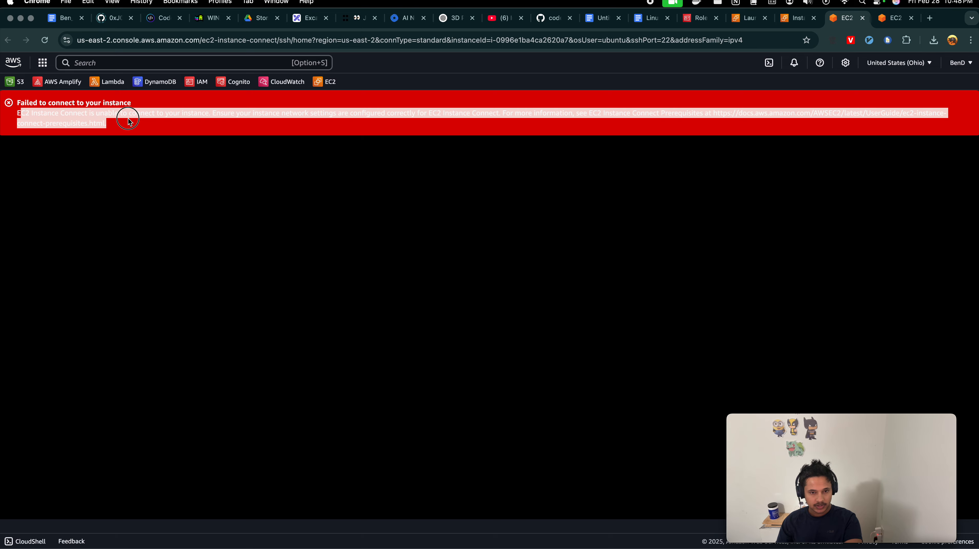
pyautogui.click(862, 17)
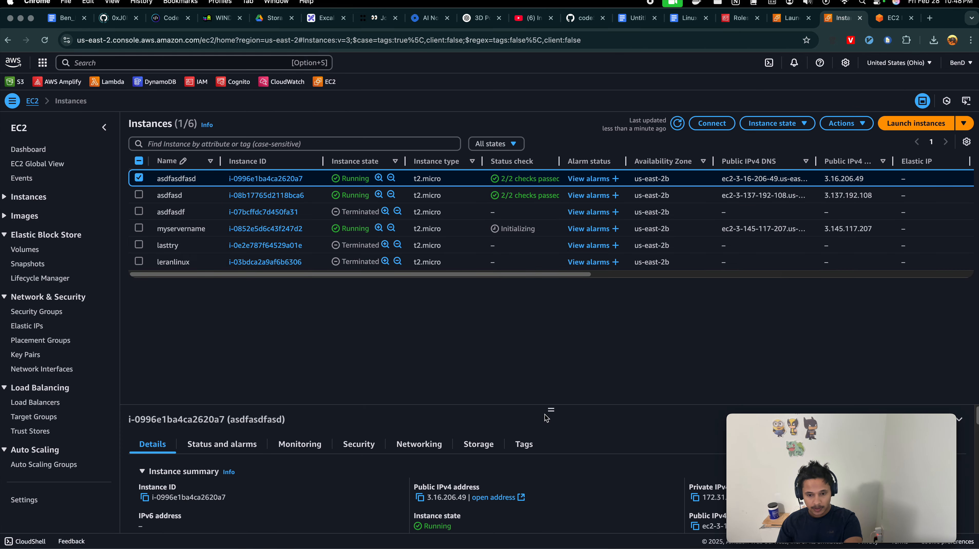
# Enlarge the details pane of asdfasdfasd and open its security group launch-wizard-7 from the security details
pyautogui.moveTo(551, 409); pyautogui.dragTo(546, 284)
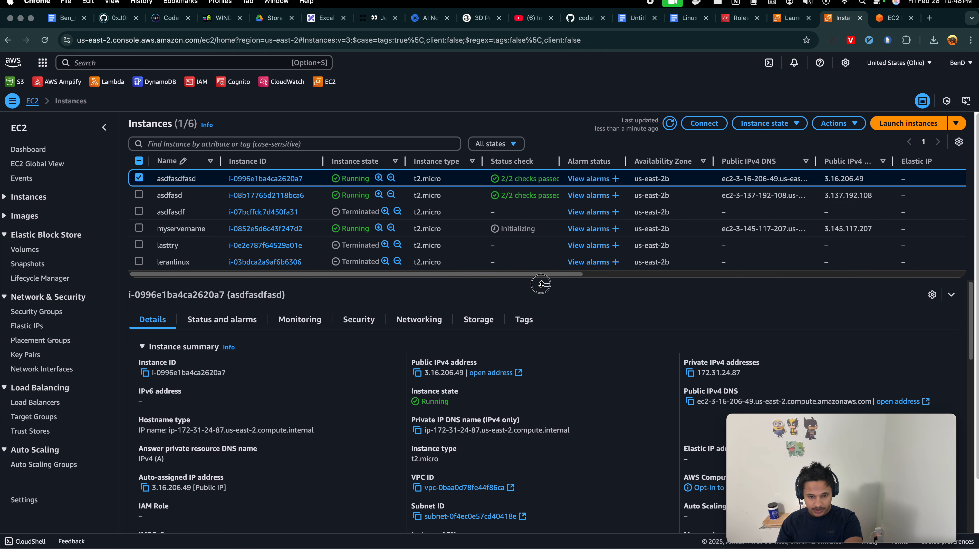
pyautogui.scroll(-1, 552, 454)
pyautogui.scroll(1, 377, 416)
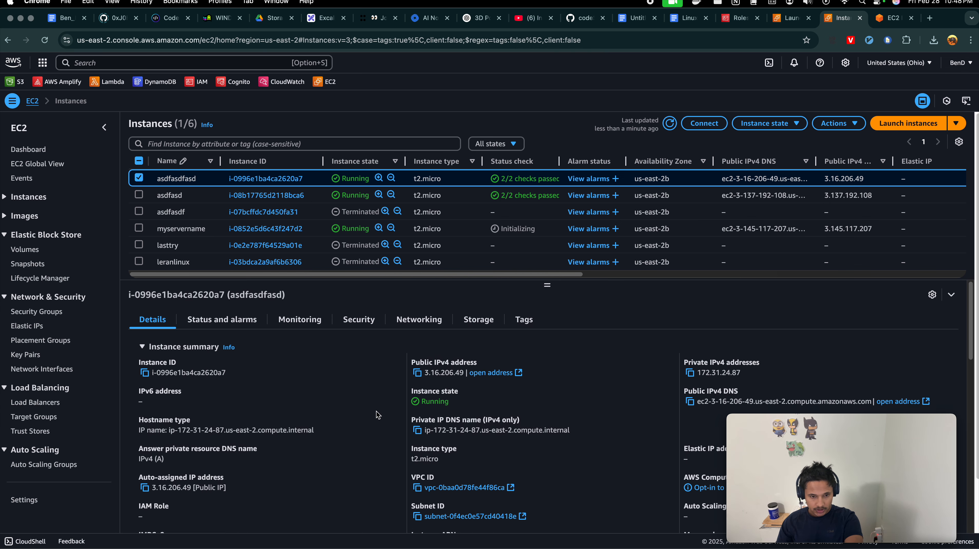
pyautogui.scroll(-1, 377, 414)
pyautogui.click(358, 317)
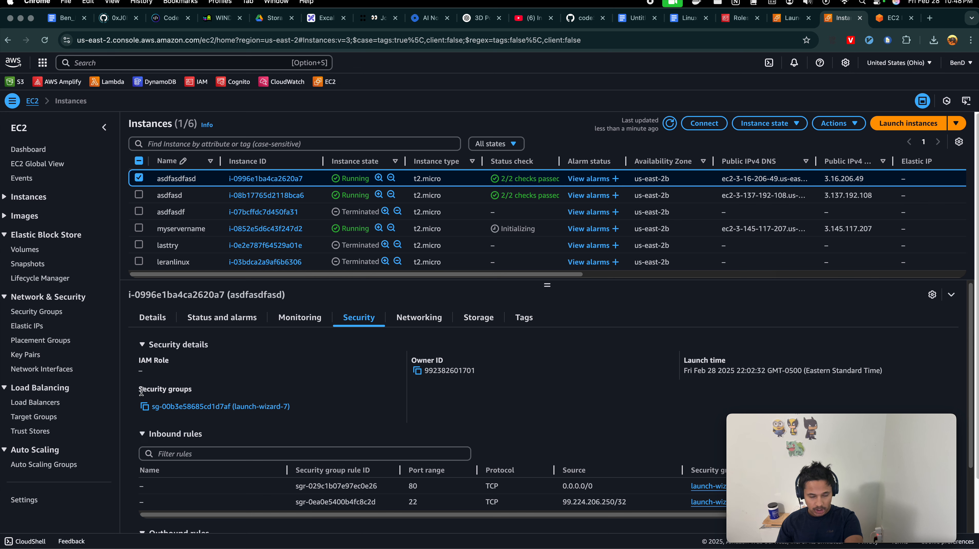
pyautogui.moveTo(139, 390); pyautogui.dragTo(194, 391)
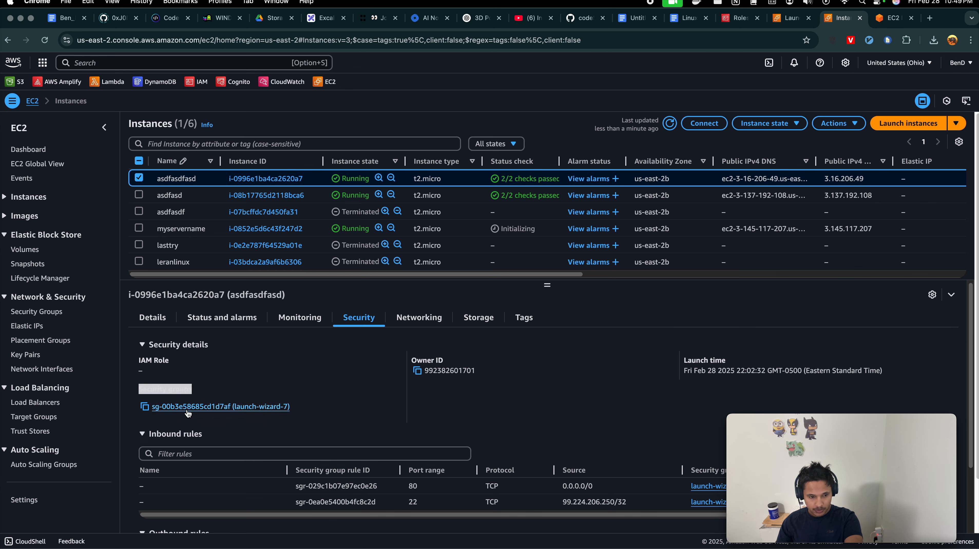
pyautogui.click(210, 408)
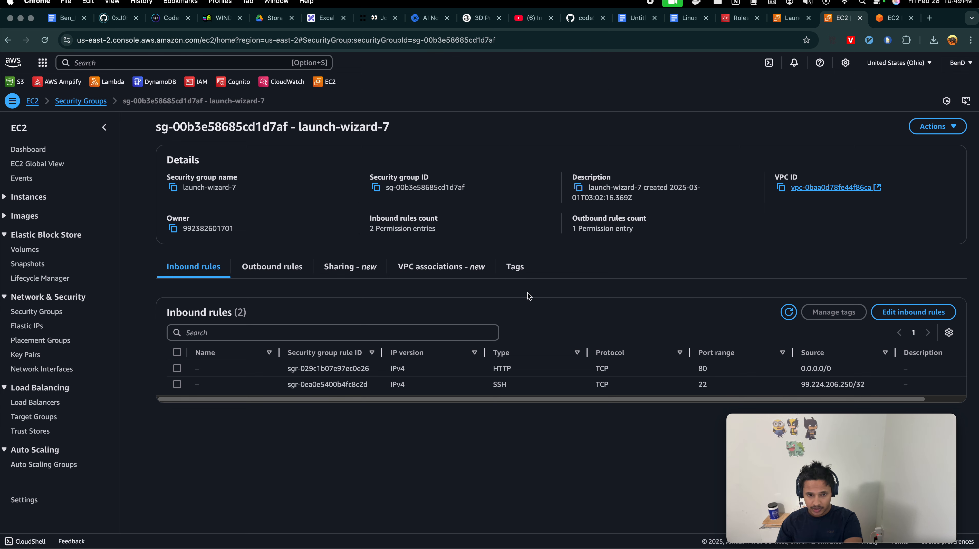
# Edit launch-wizard-7's inbound rules: delete the HTTP rule, set the SSH rule's source to Anywhere-IPv4 (0.0.0.0/0), and save, expanding the change details
pyautogui.click(912, 312)
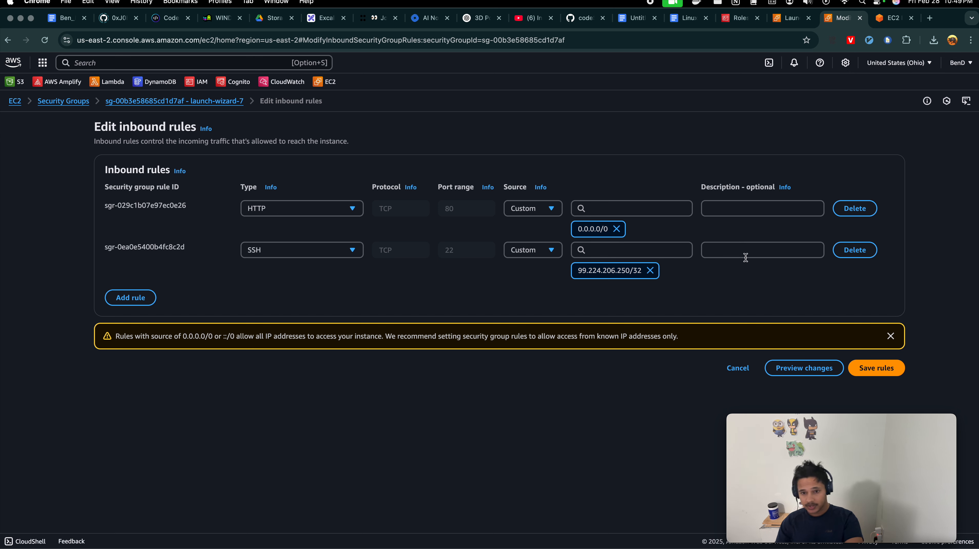
pyautogui.click(861, 209)
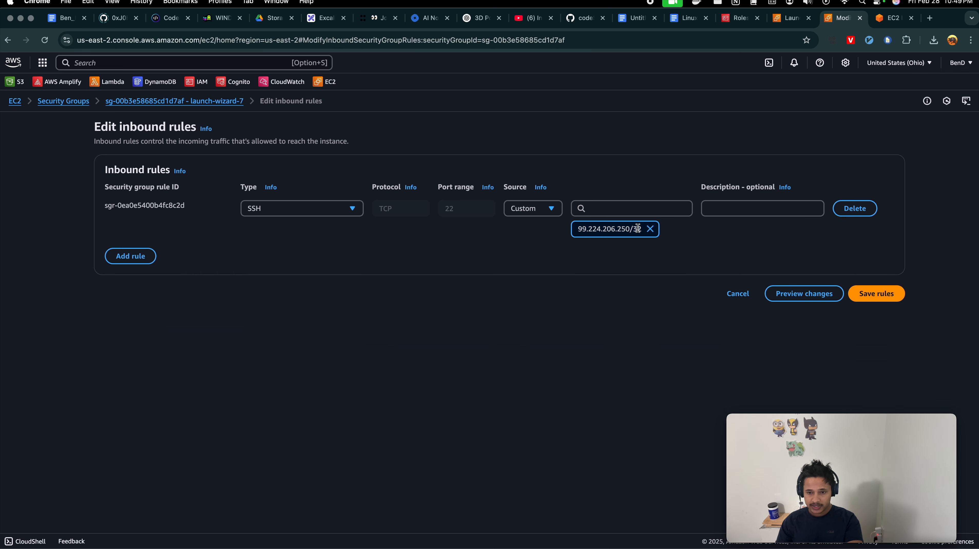
pyautogui.click(532, 208)
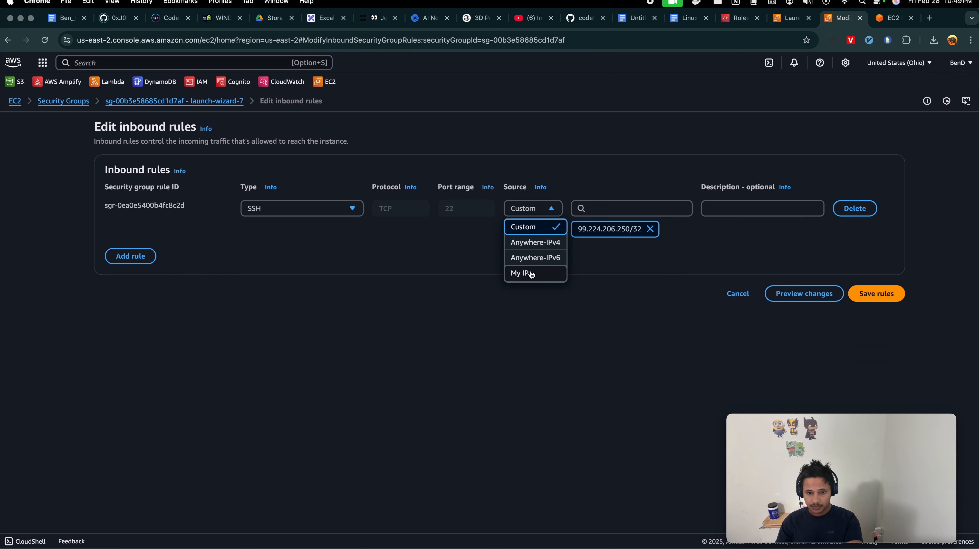
pyautogui.click(553, 243)
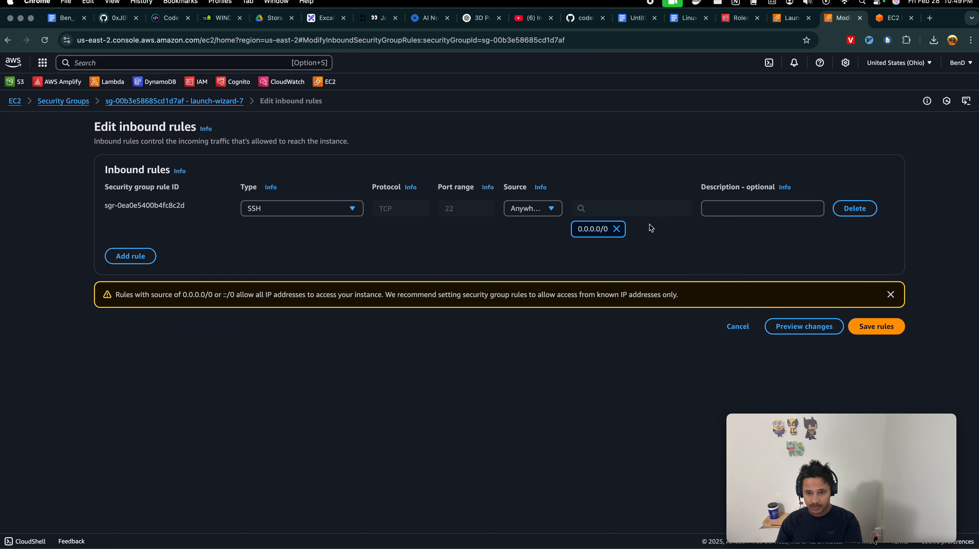
pyautogui.click(875, 331)
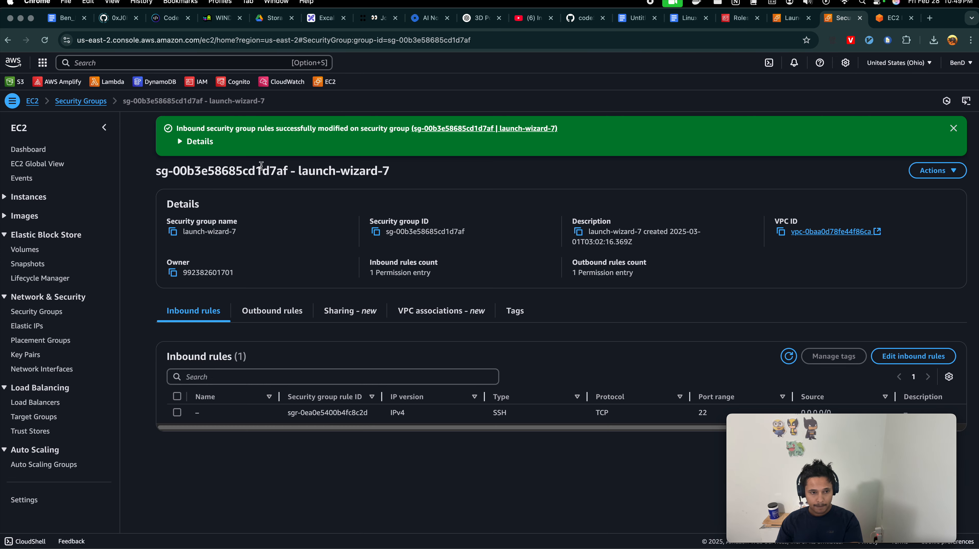
pyautogui.click(180, 143)
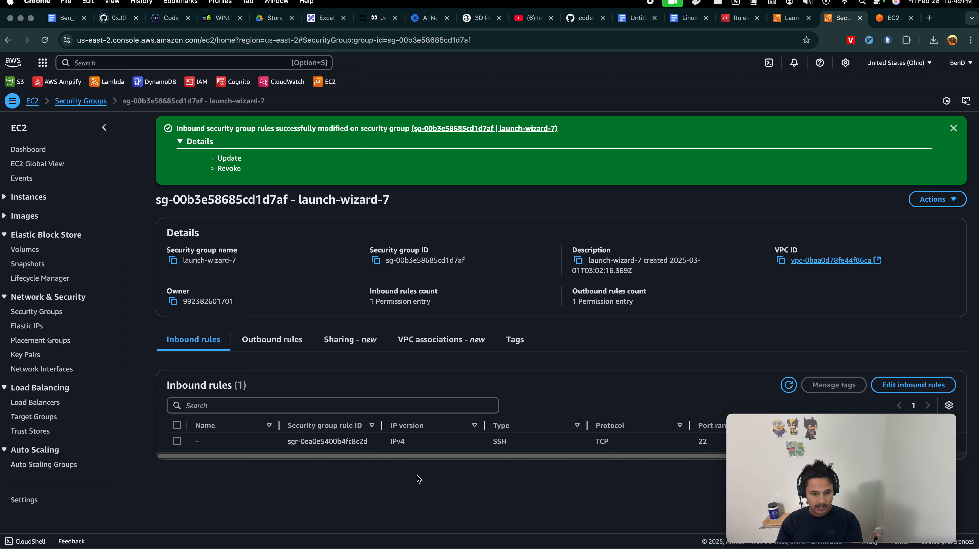
# Return to the instance list and connect to asdfasdfasd through EC2 Instance Connect with the username ubuntu
pyautogui.click(7, 40)
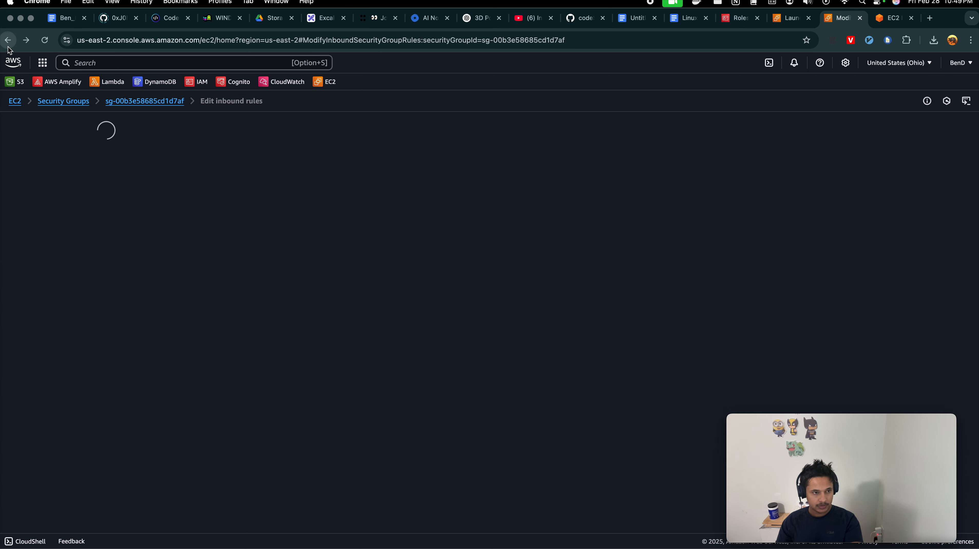
pyautogui.click(8, 43)
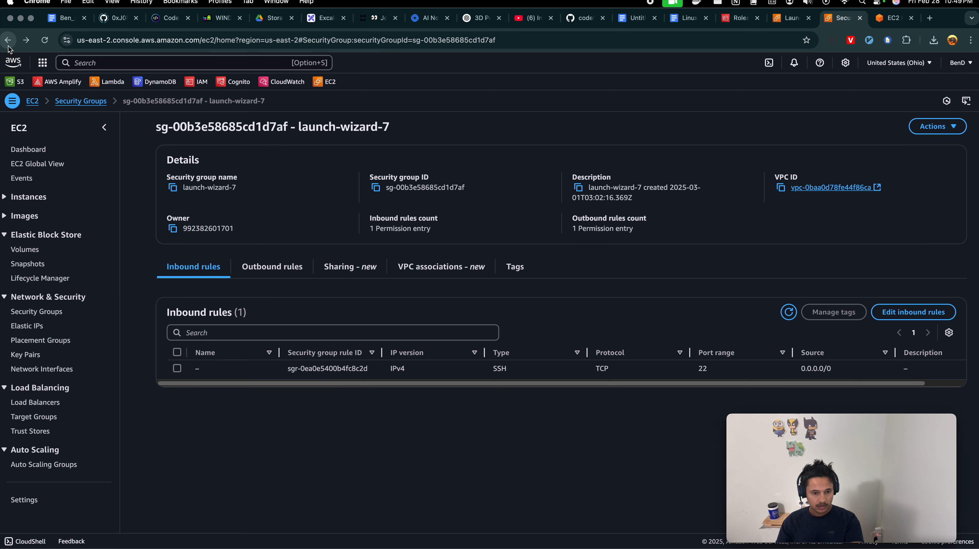
pyautogui.click(8, 45)
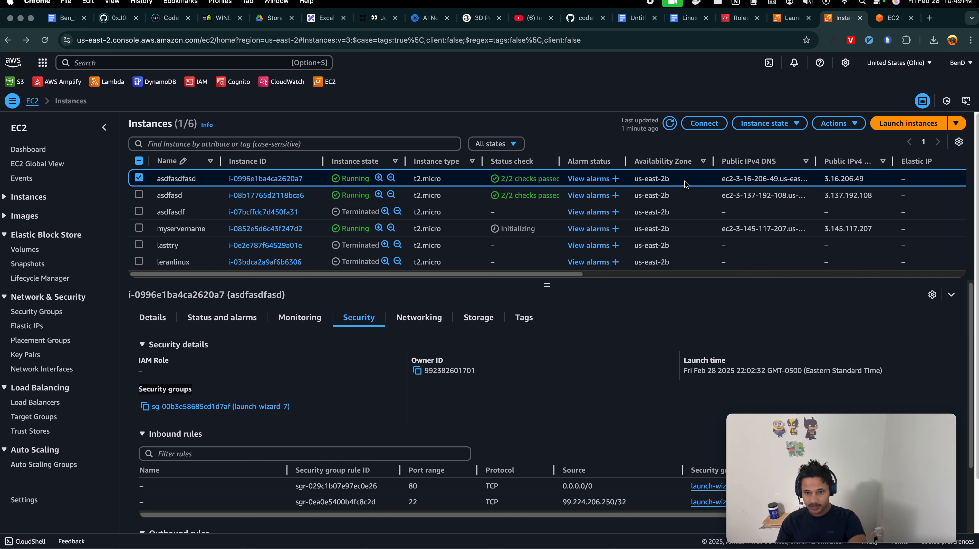
pyautogui.click(695, 125)
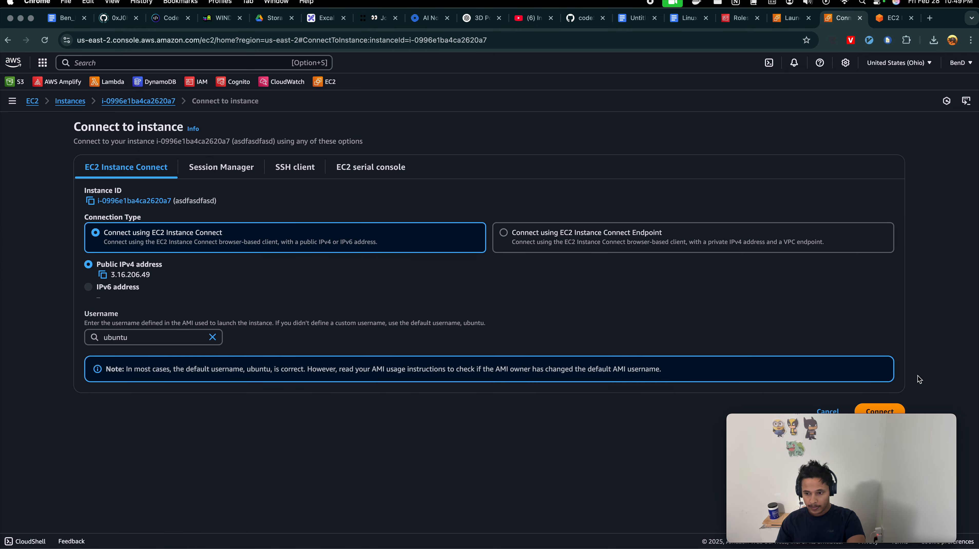
pyautogui.click(867, 408)
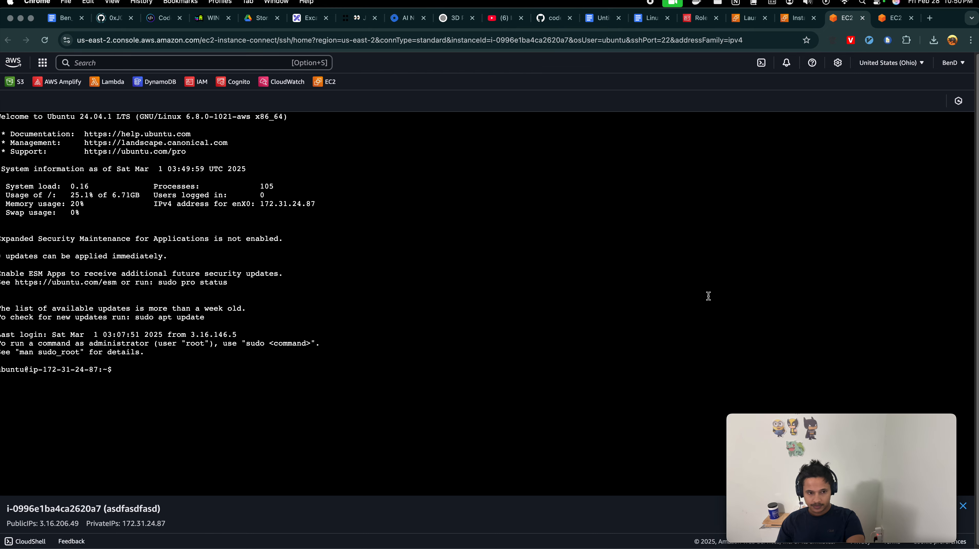
pyautogui.click(285, 383)
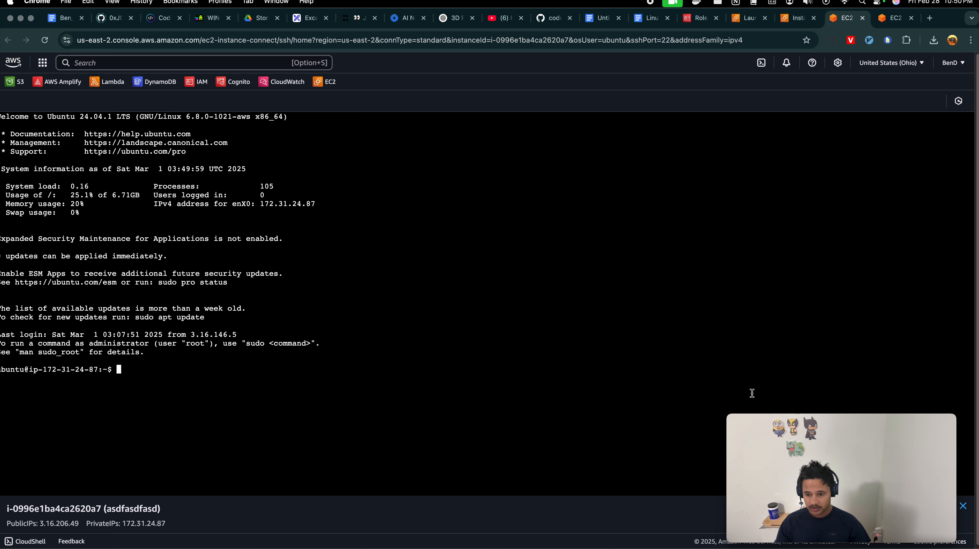
pyautogui.moveTo(800, 422)
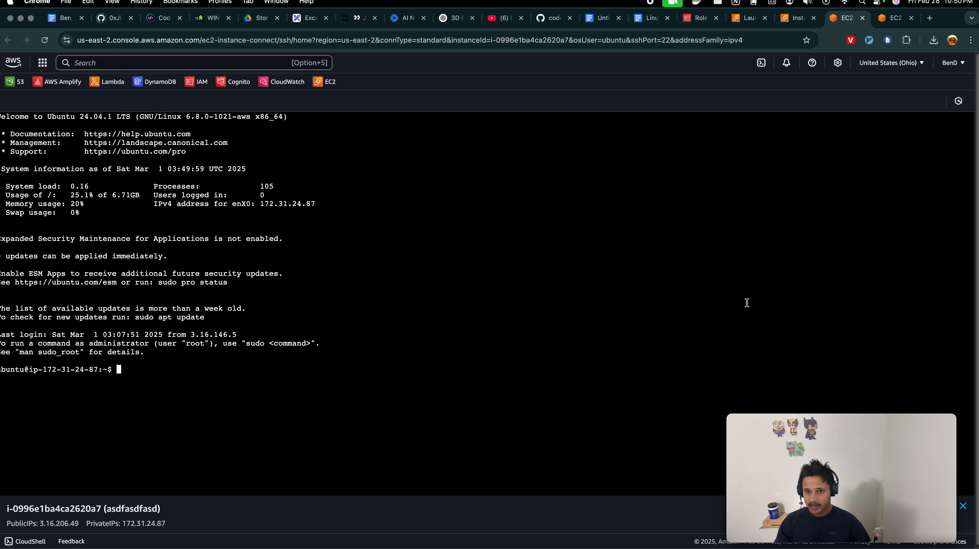